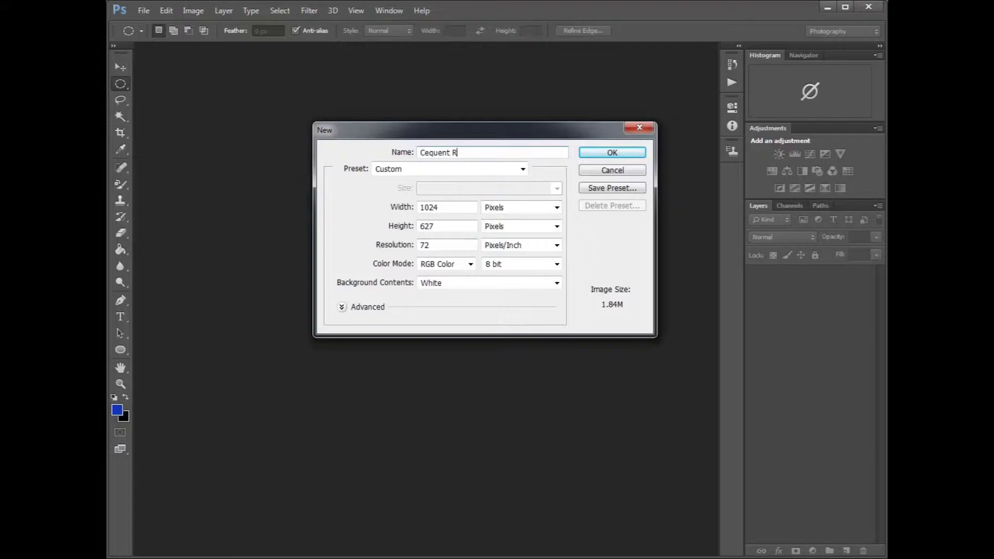
- Name the new 1024 by 627 pixel document "Cequent Reese Logo PPT" and create it
type("Logo")
type(" POPOT")
key("BackSpace")
key("BackSpace")
key("BackSpace")
type("PT")
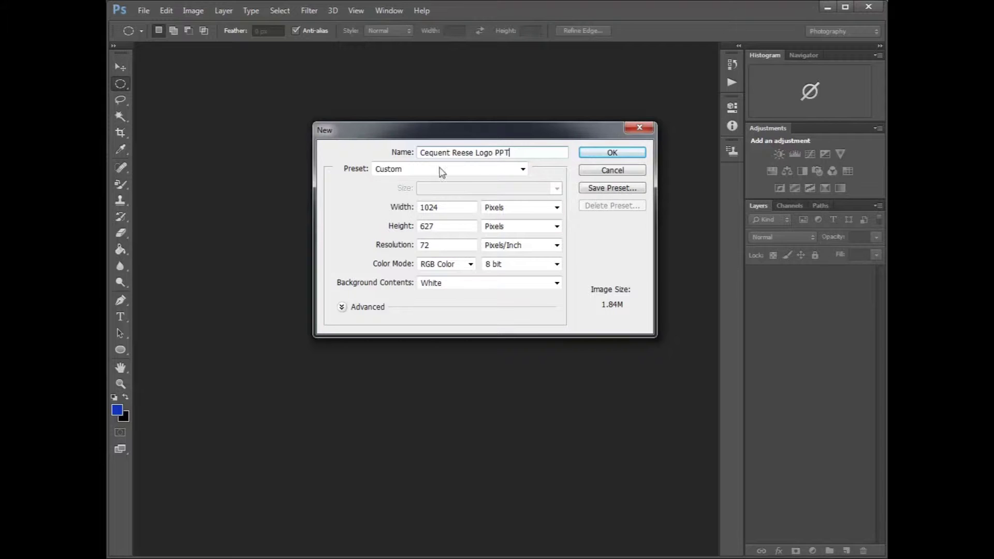
left_click(585, 158)
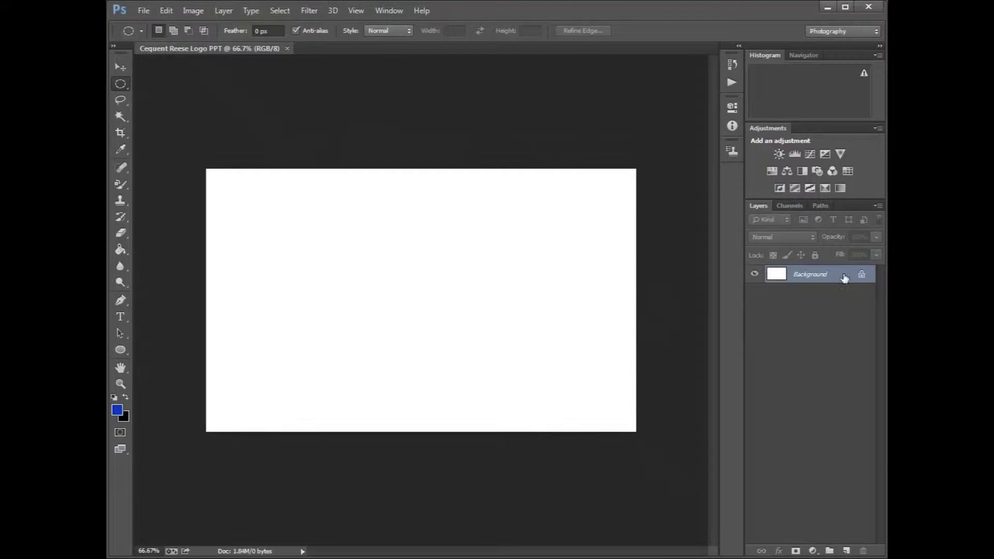
- Convert the locked background into a regular layer named "Background"
double_click(822, 276)
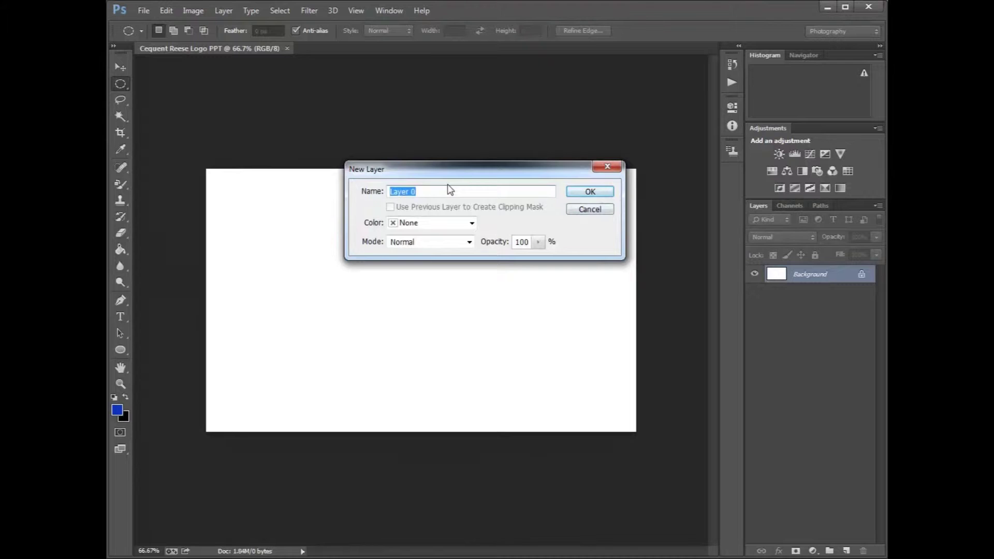
type("Background")
key("Return")
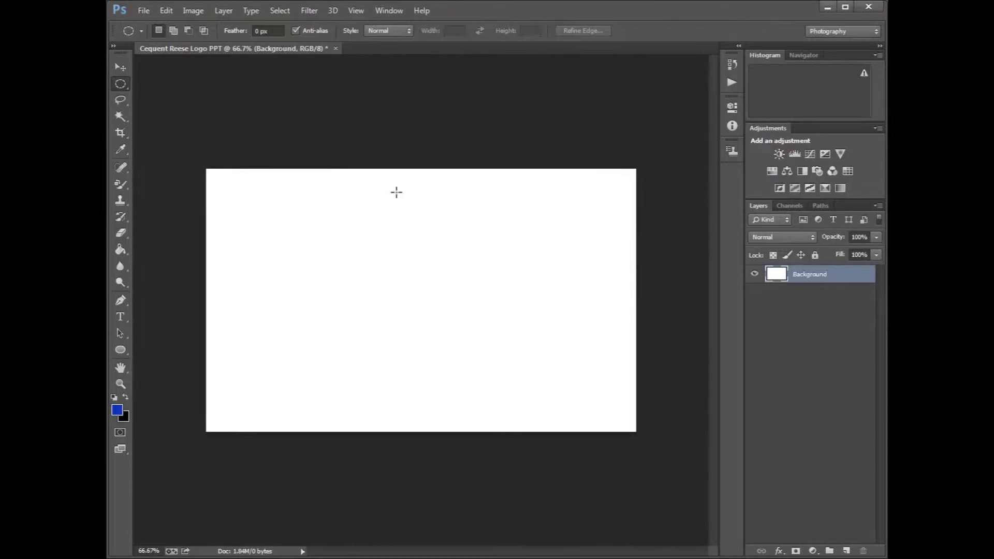
- Fill the Background layer with the blue foreground color 0832bc using the Paint Bucket
left_click(118, 411)
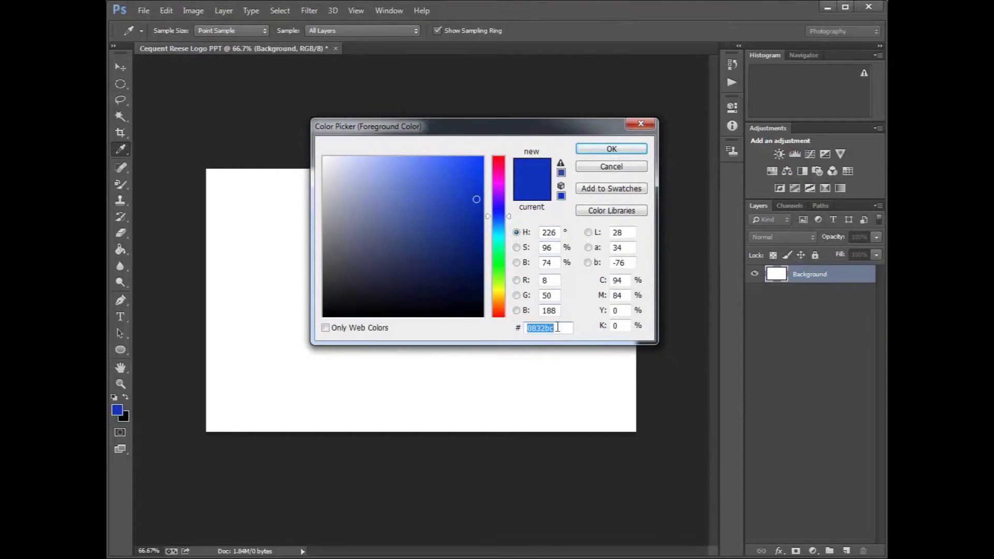
left_click(603, 151)
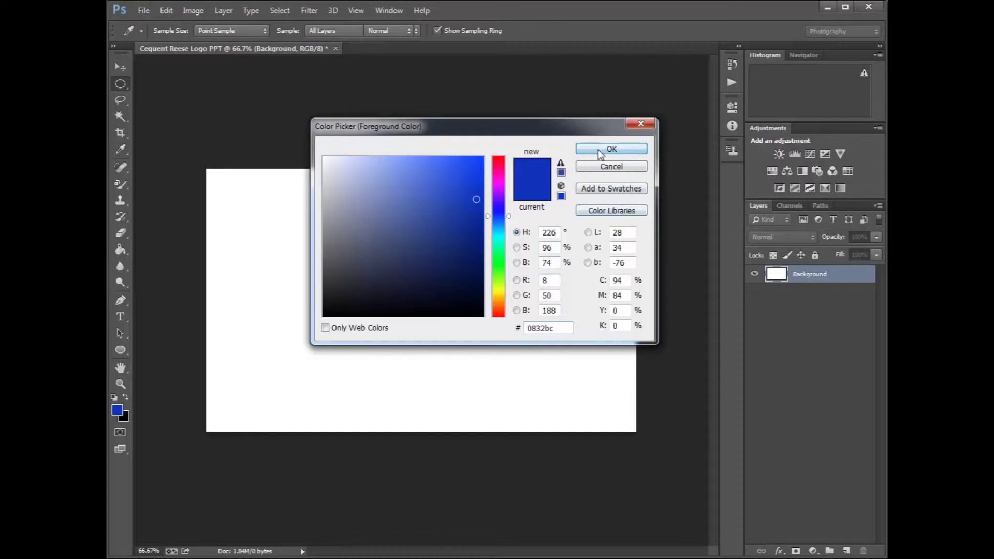
left_click(120, 250)
left_click(439, 312)
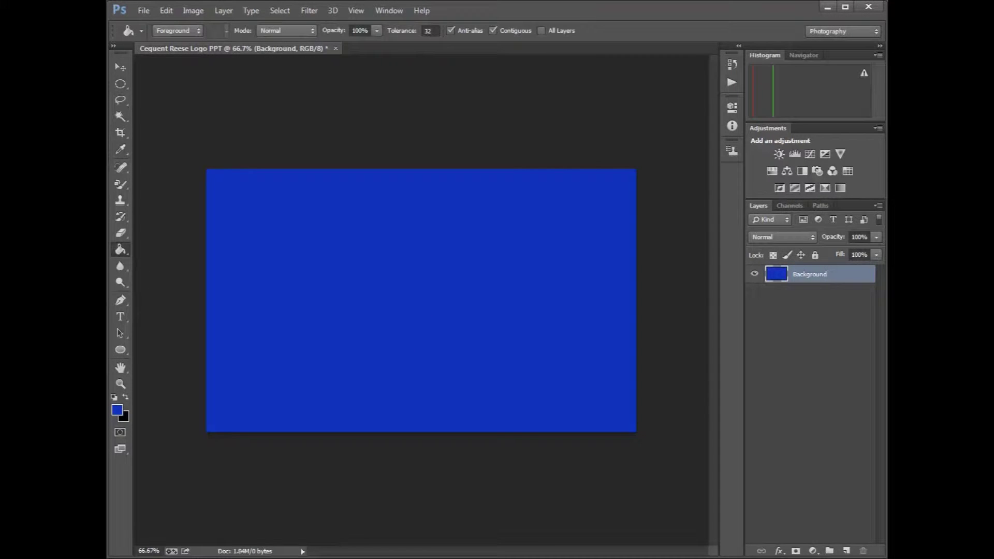
- Add a new layer named "vignette" above the Background layer
left_click(846, 552)
double_click(803, 275)
type("vignette")
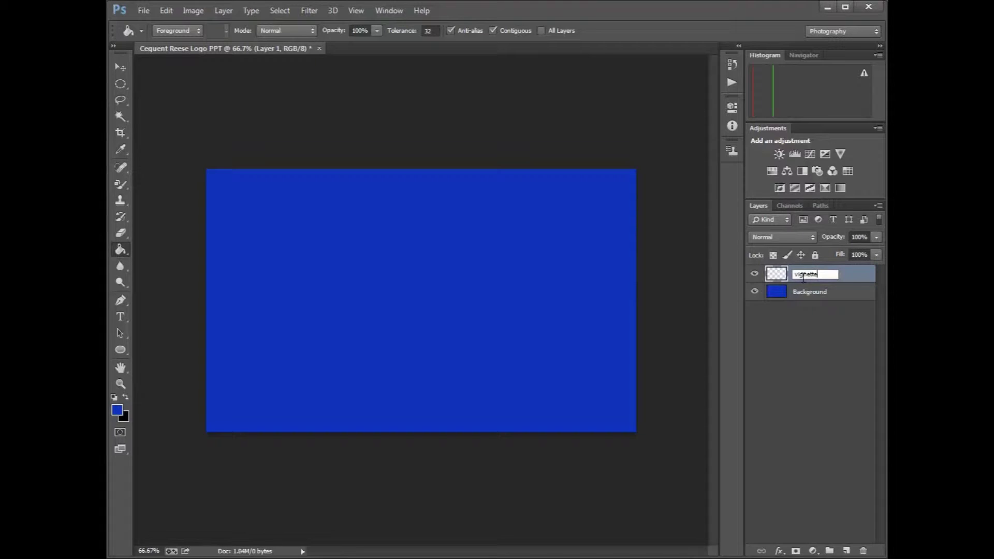
left_click(797, 366)
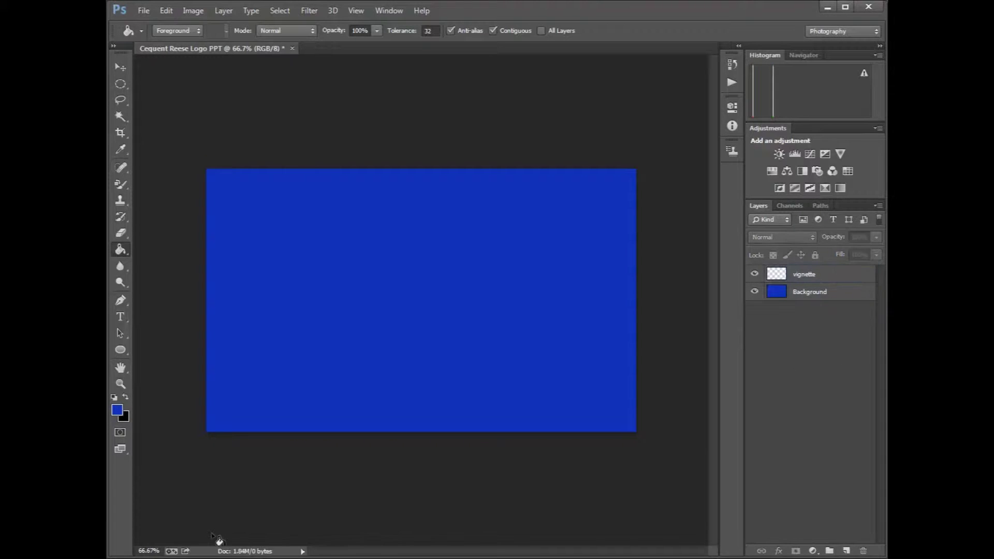
- Swap the foreground and background colors and fill the vignette layer with black
left_click(125, 396)
left_click(826, 275)
left_click(384, 288)
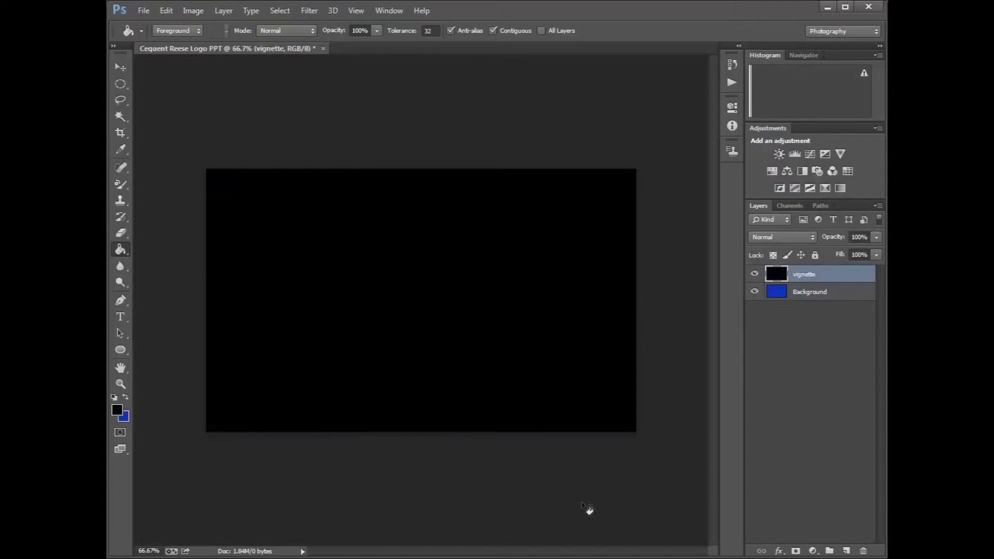
- Cut a large centered ellipse, spanning nearly the full canvas width, out of the black vignette layer and clear the selection
left_click(122, 85)
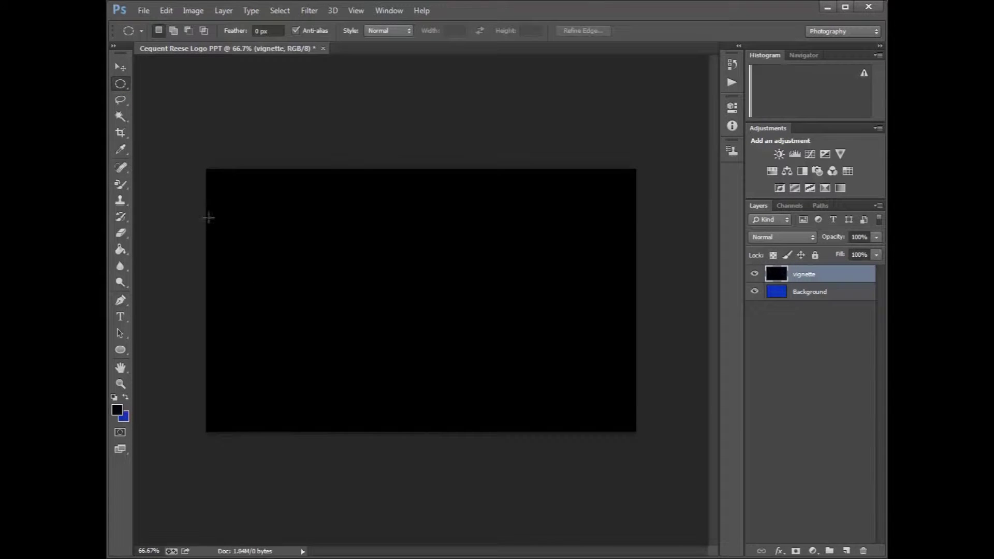
left_click_drag(217, 207, 628, 397)
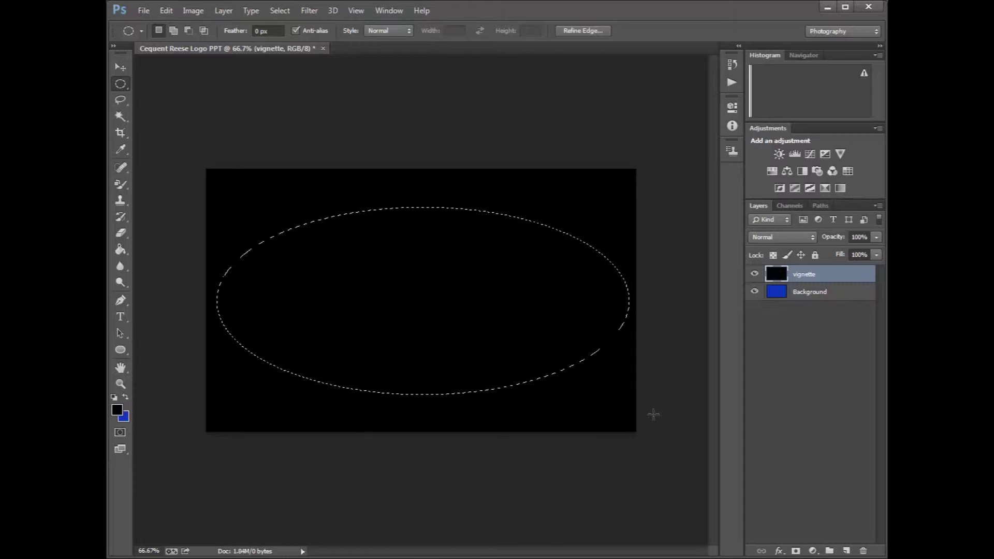
key("Delete")
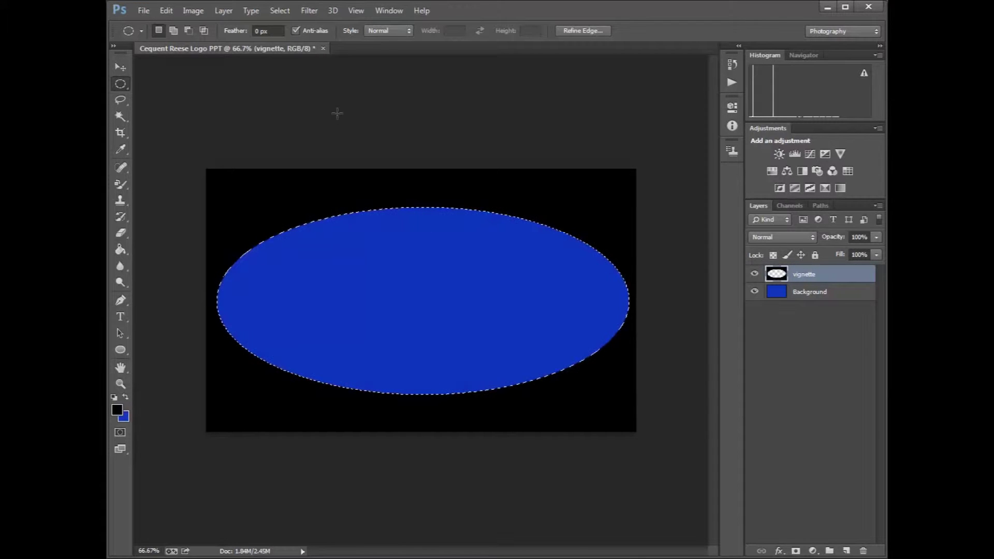
left_click(289, 9)
left_click(294, 38)
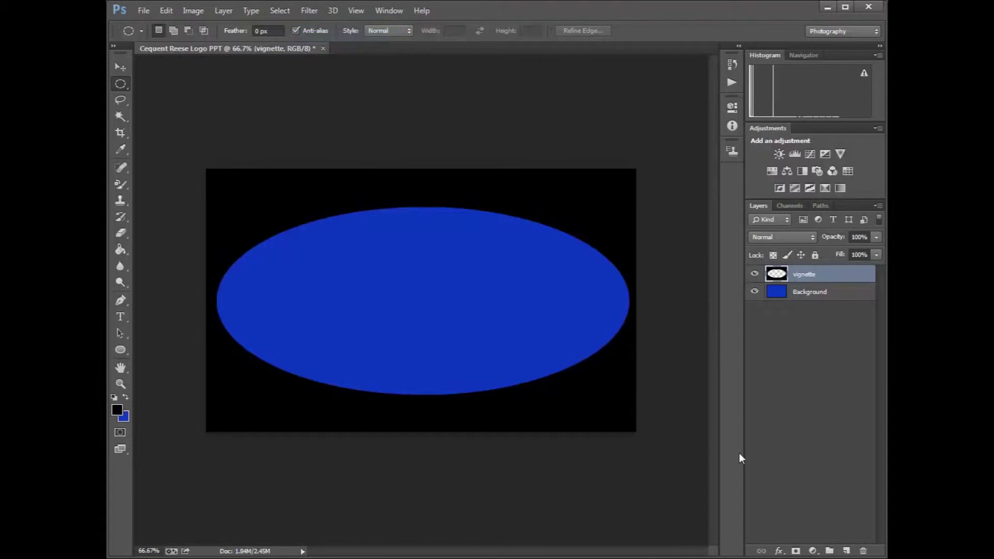
- Soften the vignette layer with a Gaussian Blur of 74.9 pixels radius and set the layer's opacity to 70%
left_click(313, 11)
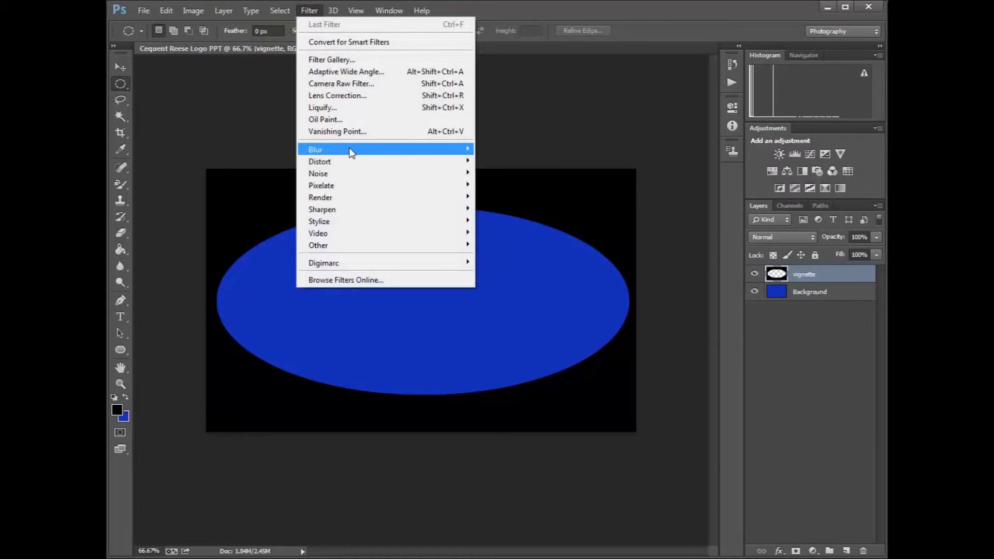
mouse_move(352, 151)
left_click(510, 238)
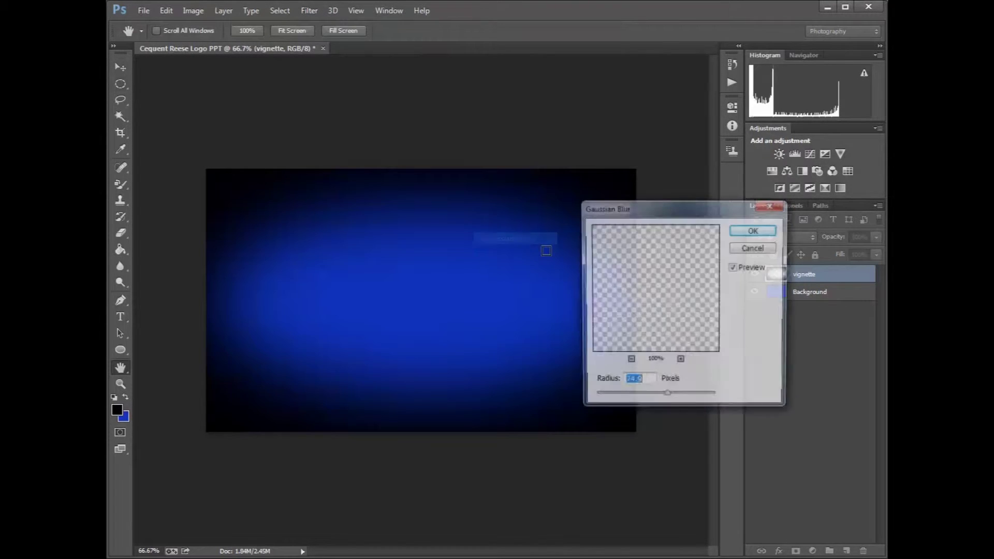
mouse_move(666, 397)
left_mouse_down()
mouse_move(657, 404)
mouse_move(667, 407)
left_mouse_up()
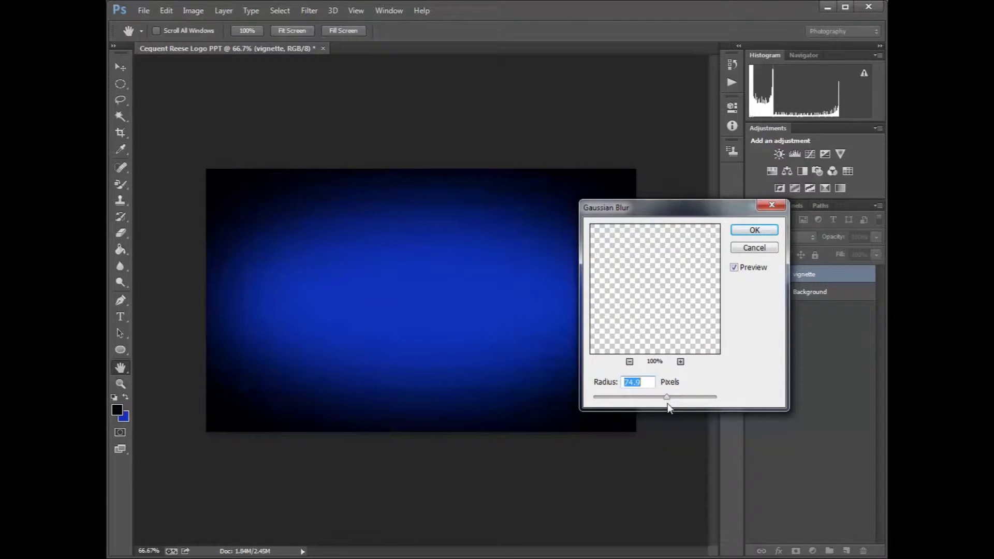
left_click(744, 233)
left_click(875, 237)
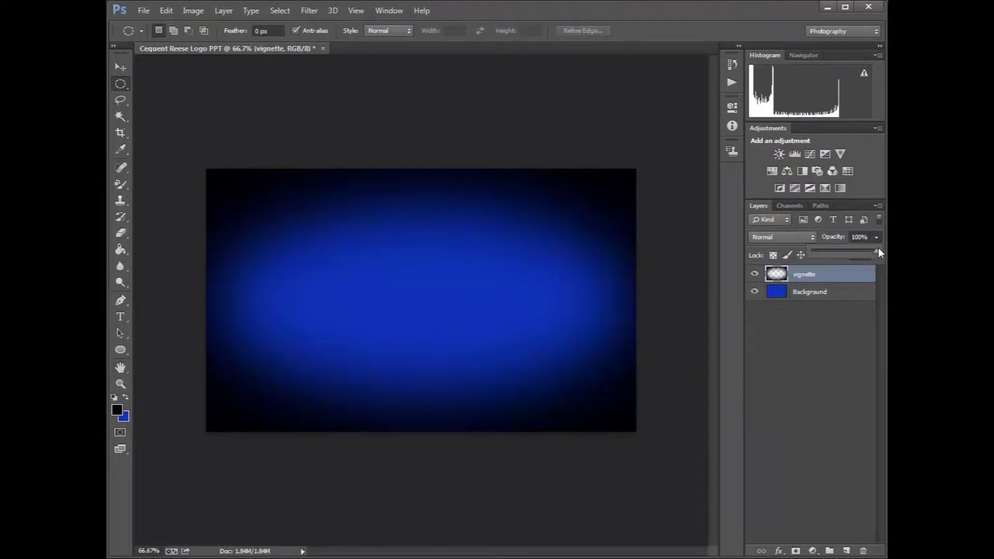
left_click_drag(849, 254, 861, 264)
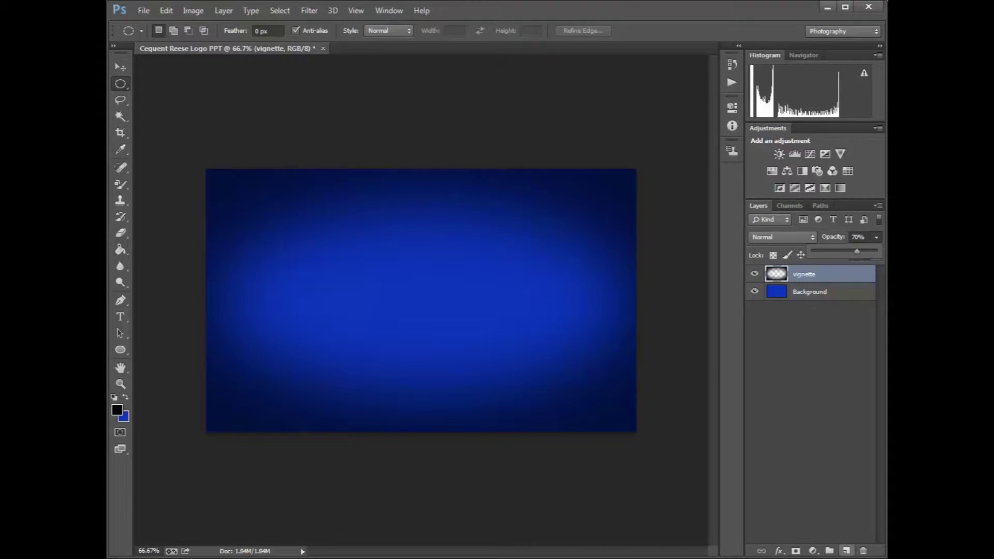
- Add a new layer named "Grid" above the vignette layer
left_click(846, 551)
double_click(800, 275)
type("Grid")
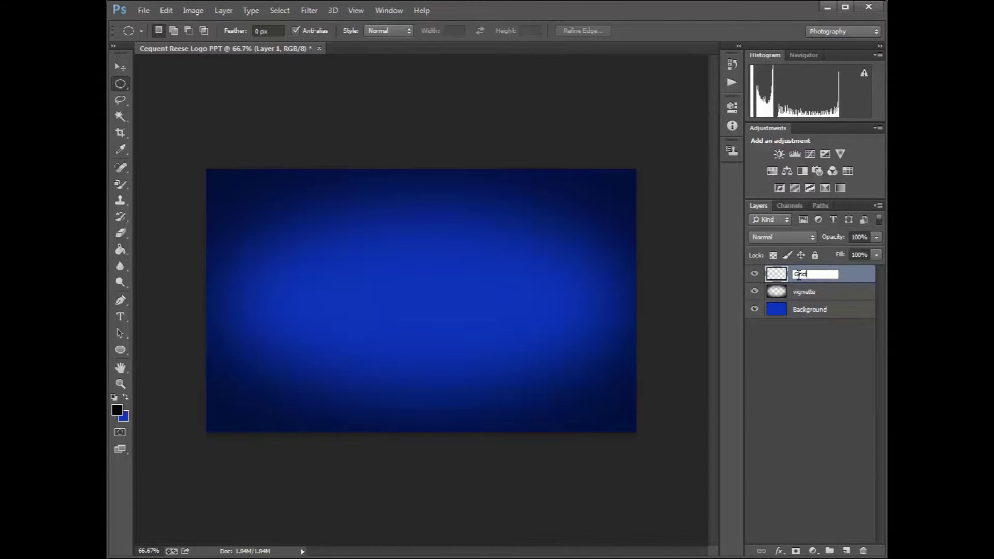
key("Return")
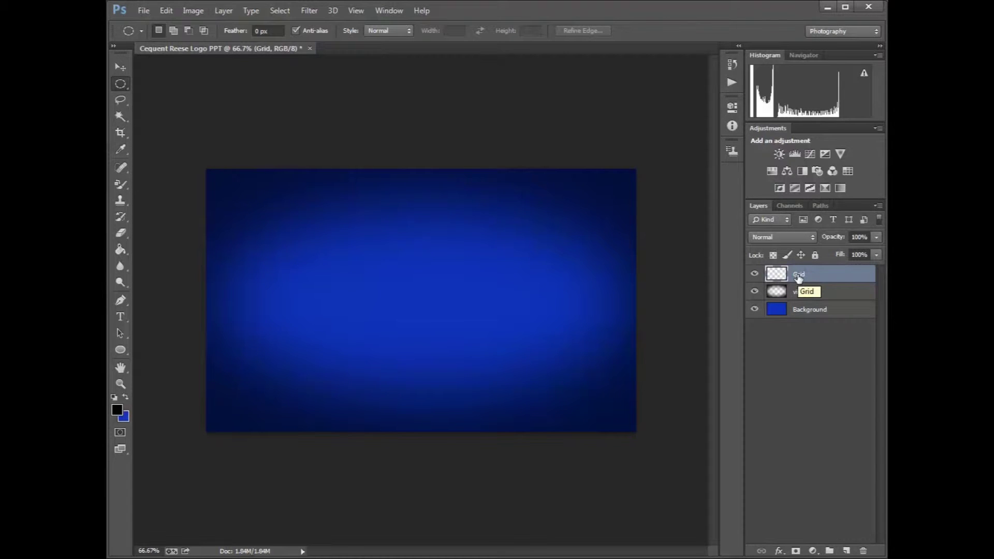
- Create a second document 40 by 40 pixels with a white background
left_click(144, 13)
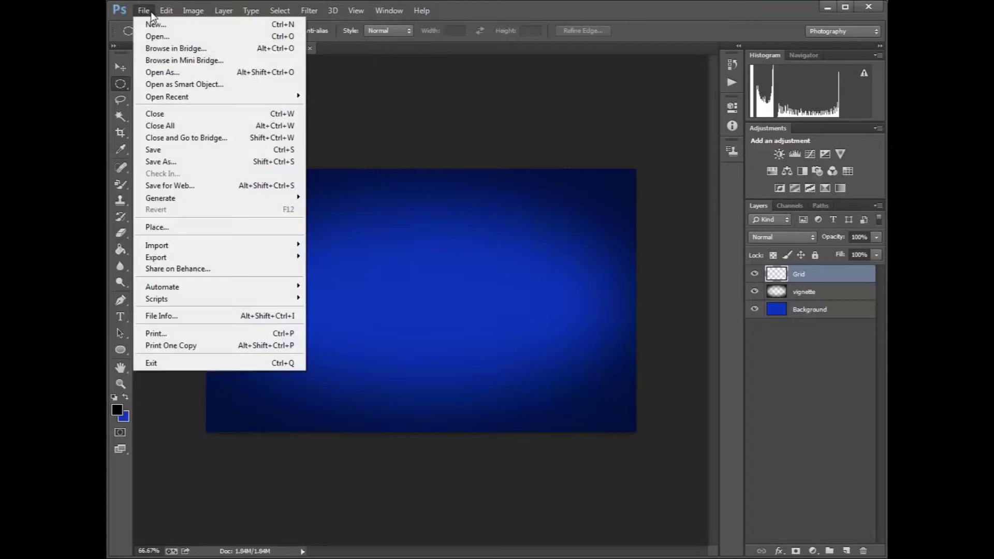
left_click(155, 26)
double_click(450, 207)
type("40")
key("Tab")
type("40")
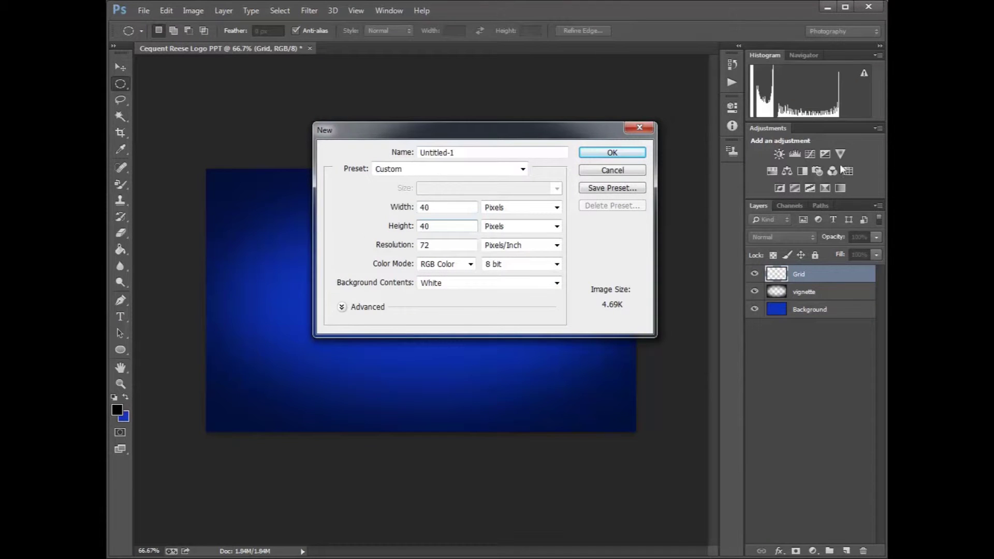
left_click(613, 152)
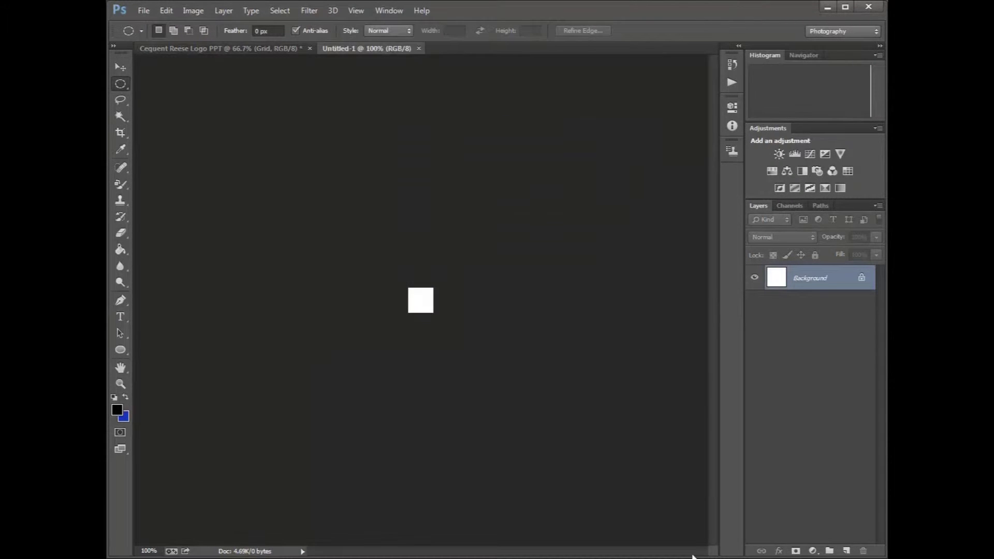
- Convert the small document's locked background into a layer named "Background" and add a blank layer above it
double_click(843, 284)
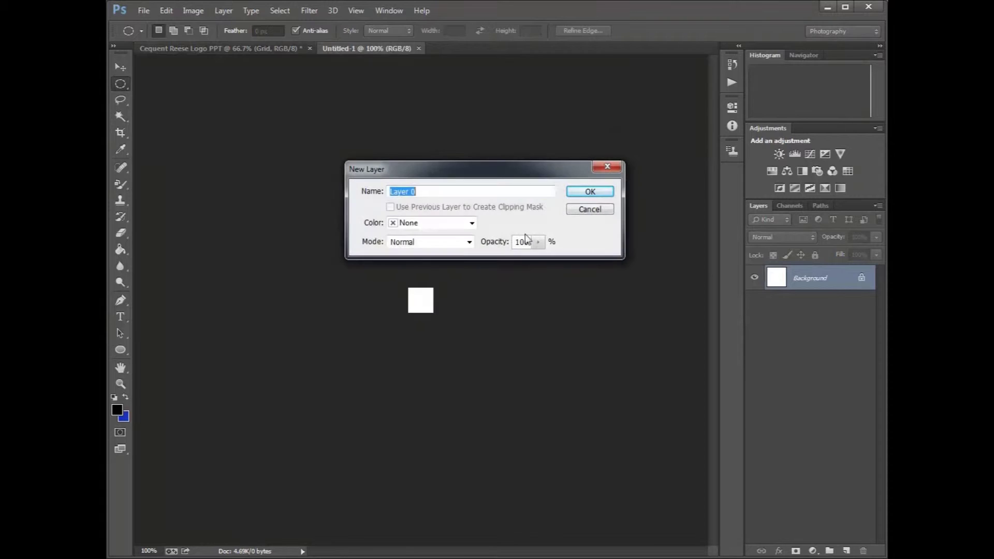
type("Background")
left_click(590, 193)
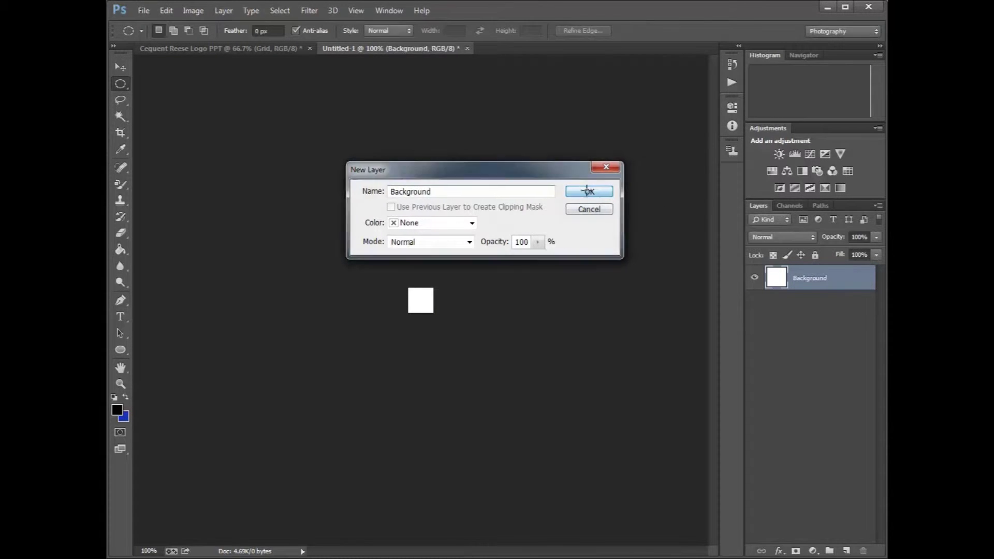
left_click(847, 551)
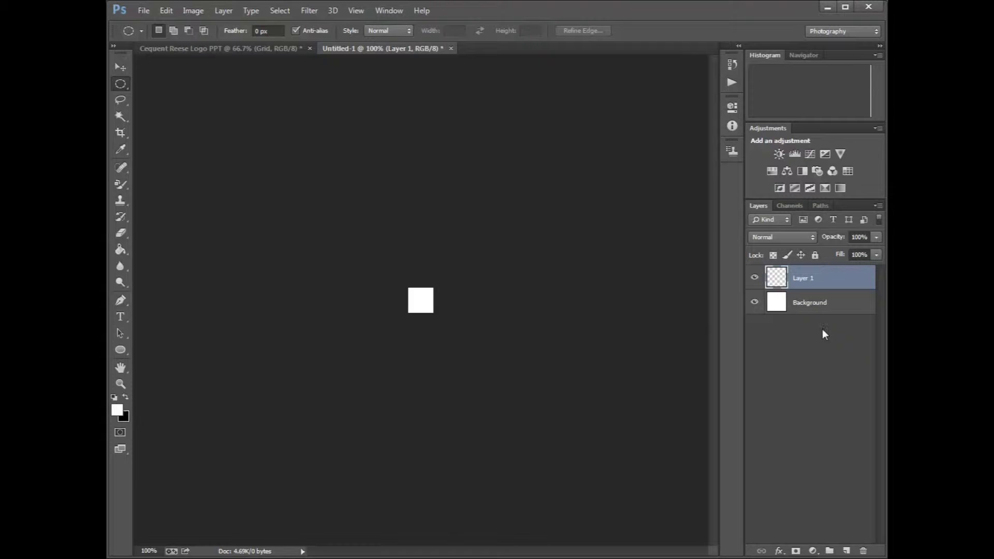
- Load the Background layer's outline as a selection and make the blank Layer 1 active
left_click(824, 306)
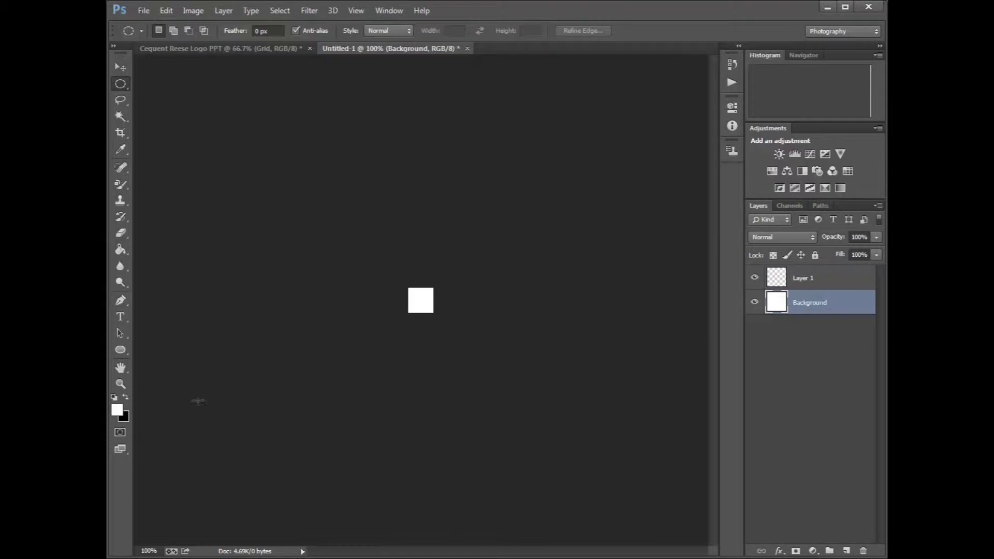
left_click(121, 249)
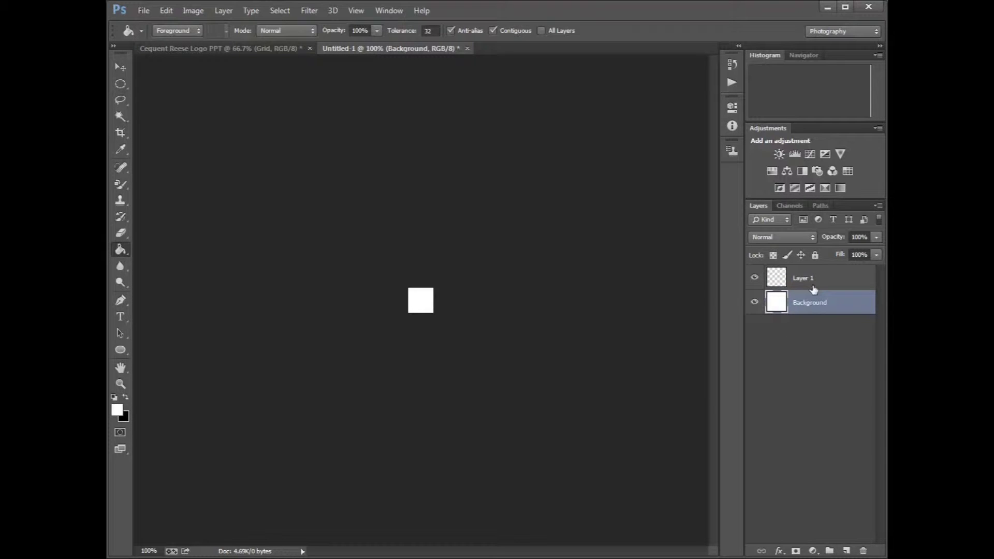
left_click(770, 310, "ctrl")
left_click(802, 283)
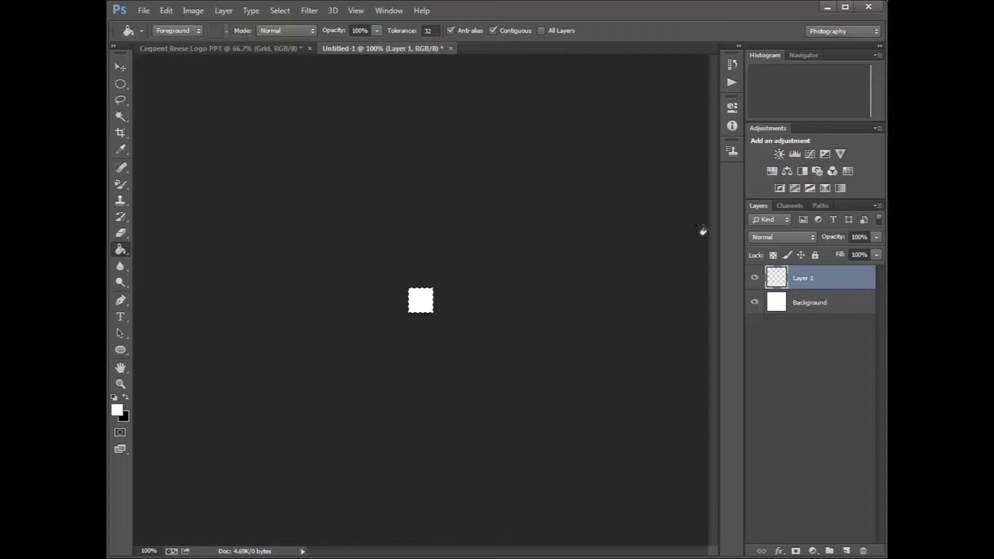
- Stroke the square selection on Layer 1 with a 1 px black line placed inside
left_click(165, 11)
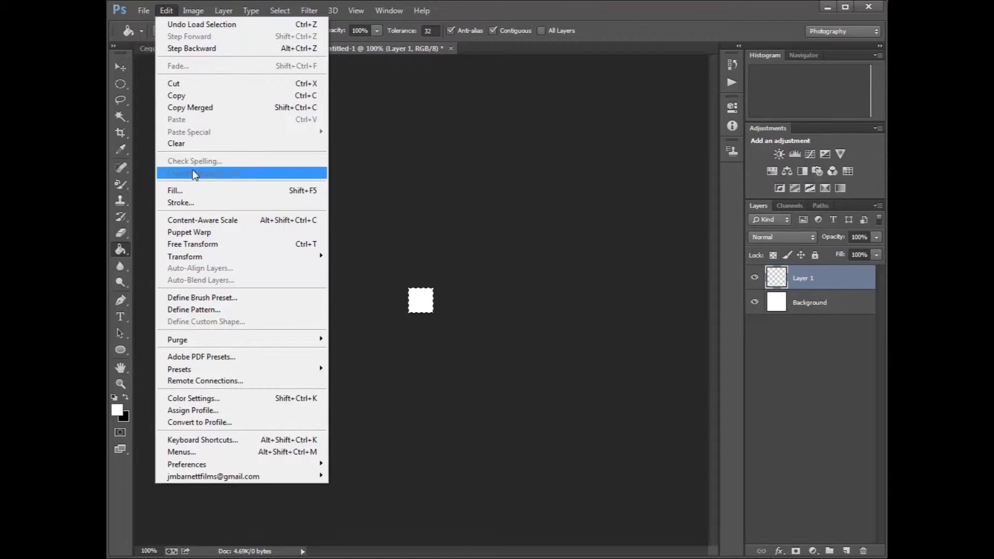
left_click(191, 202)
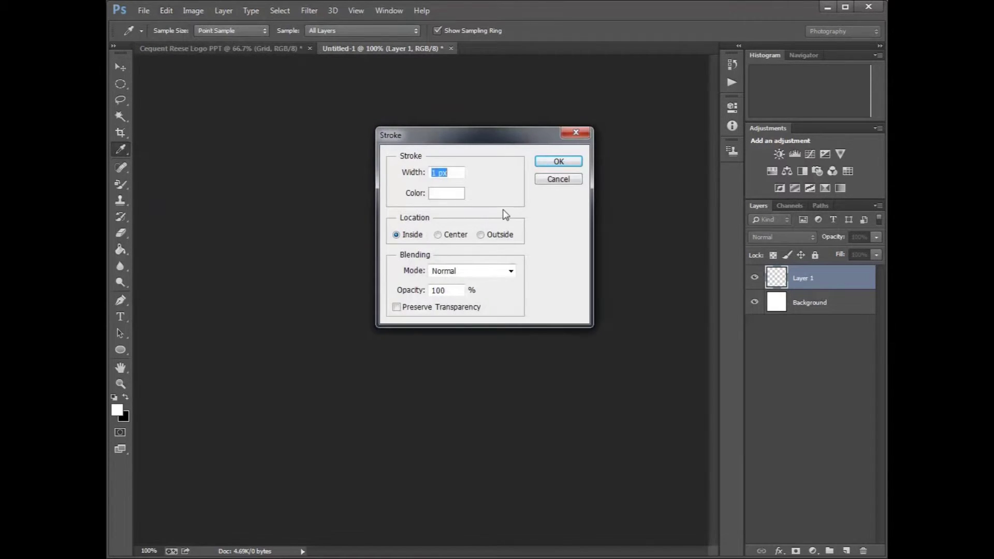
left_click(447, 193)
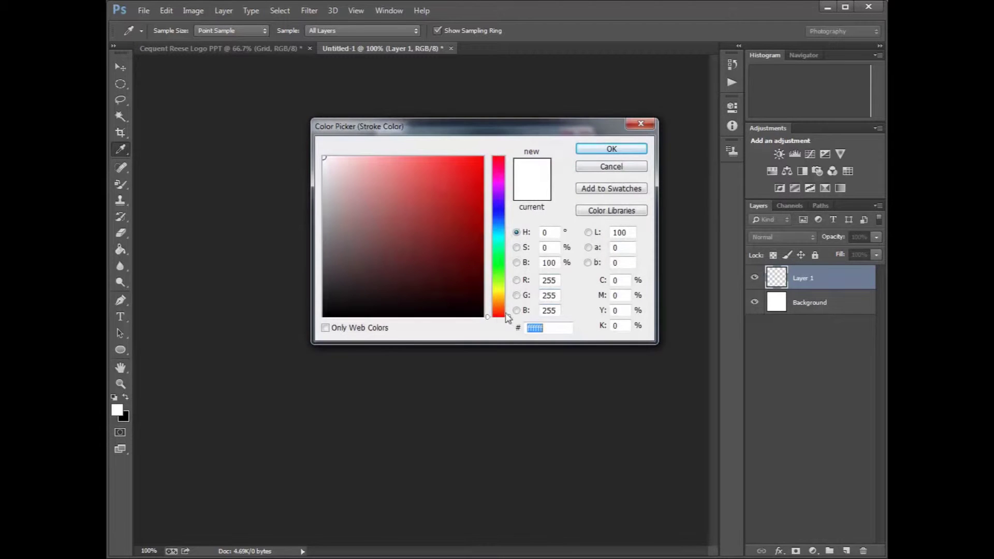
left_click(477, 315)
left_click(598, 148)
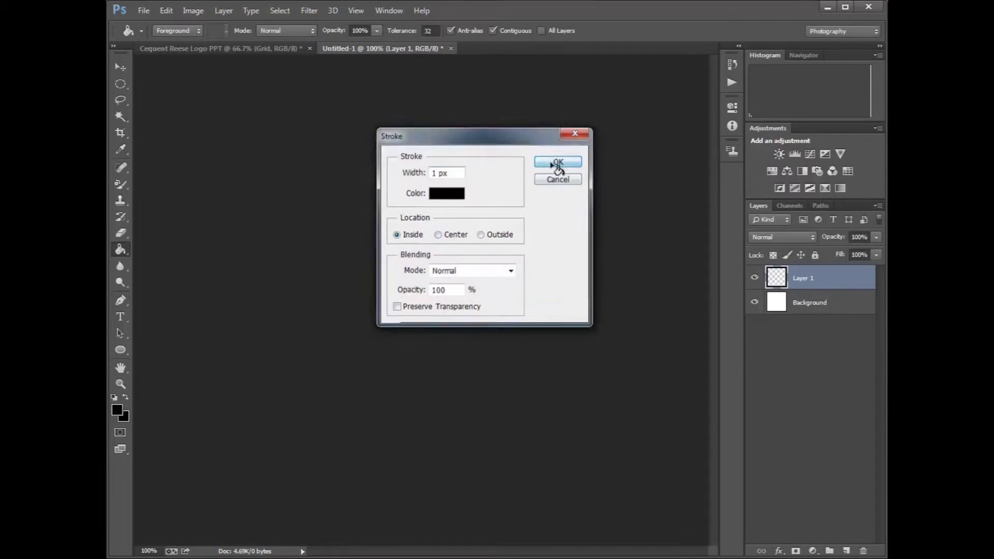
left_click(557, 163)
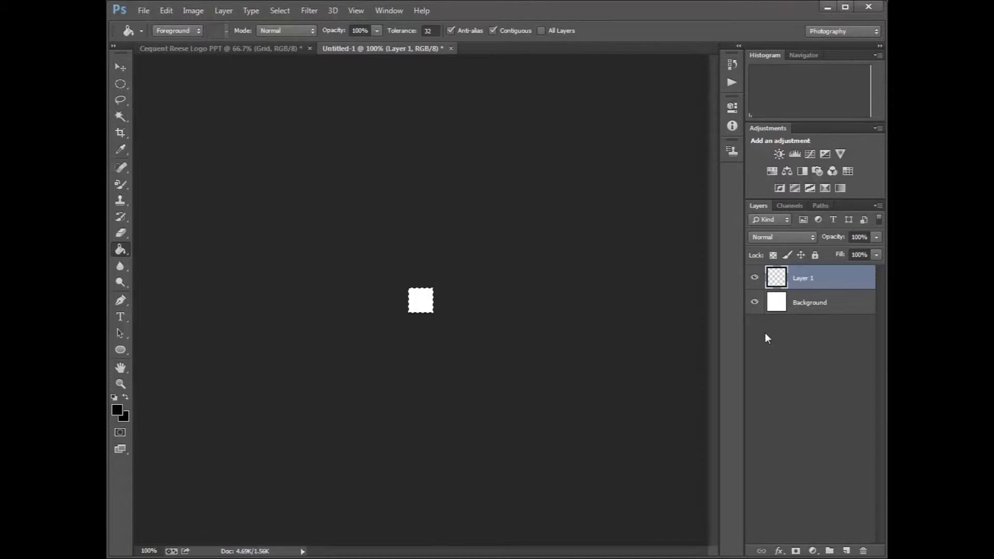
- Hide the tile document's white Background layer and clear the square selection
left_click(755, 304)
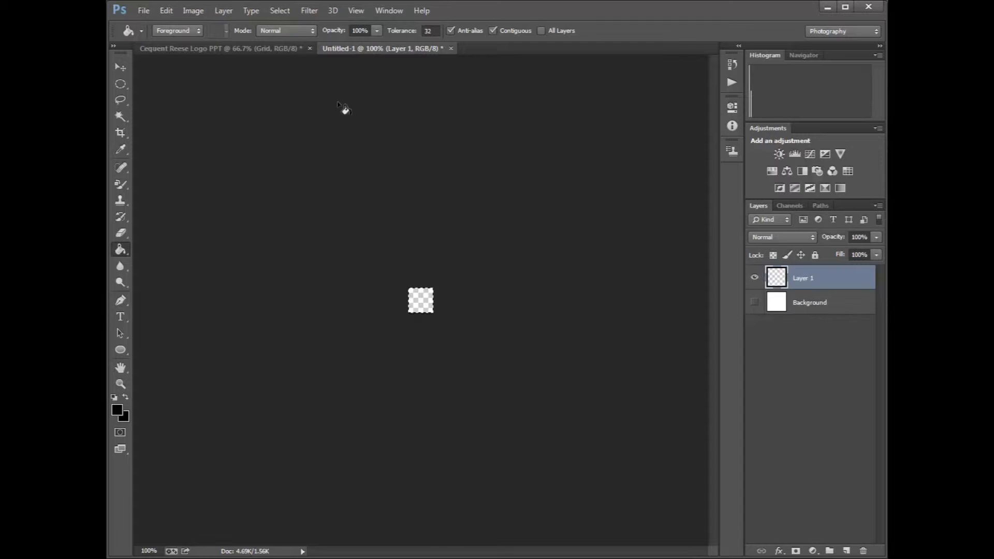
left_click(280, 11)
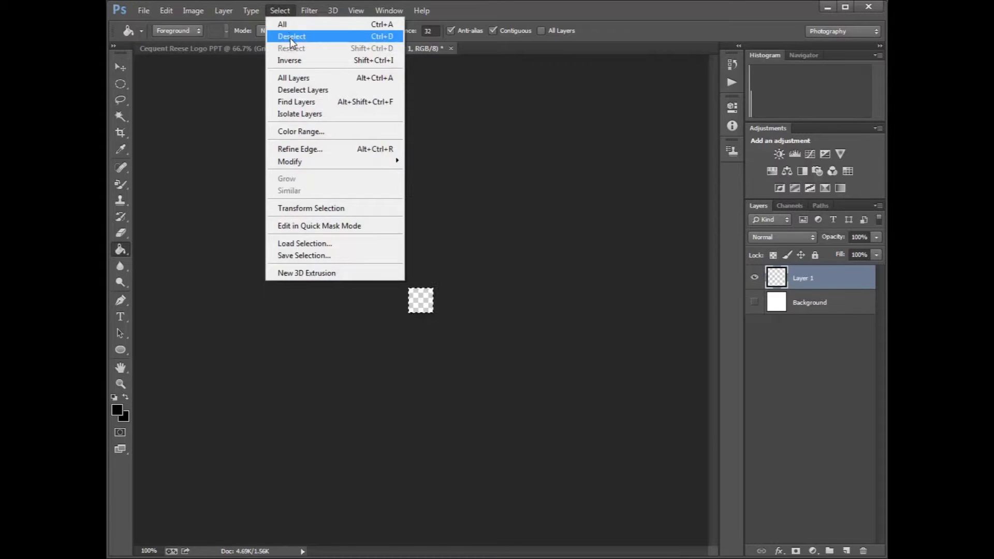
left_click(284, 35)
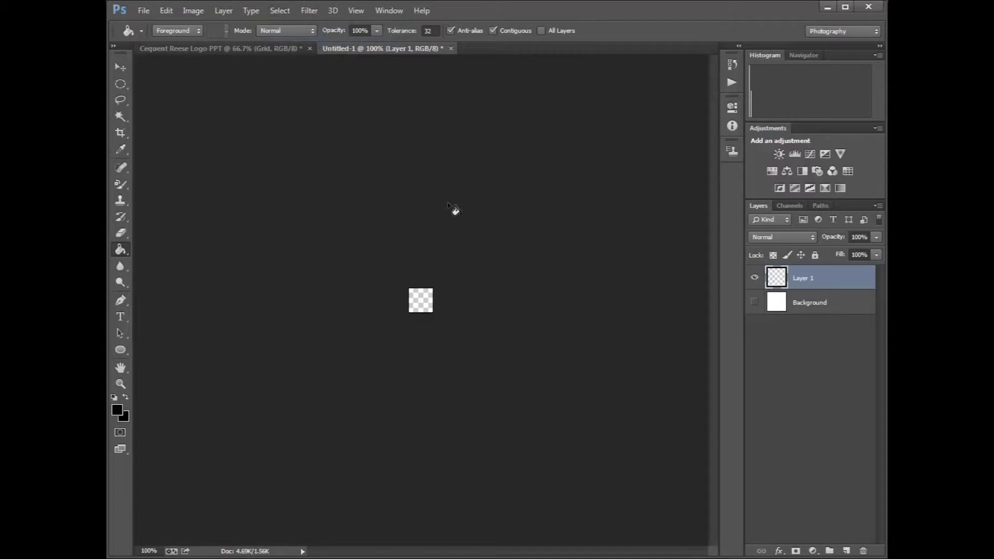
- Define the outlined tile as a pattern named "40x40px" and close the tile document without saving it
left_click(167, 11)
left_click(216, 310)
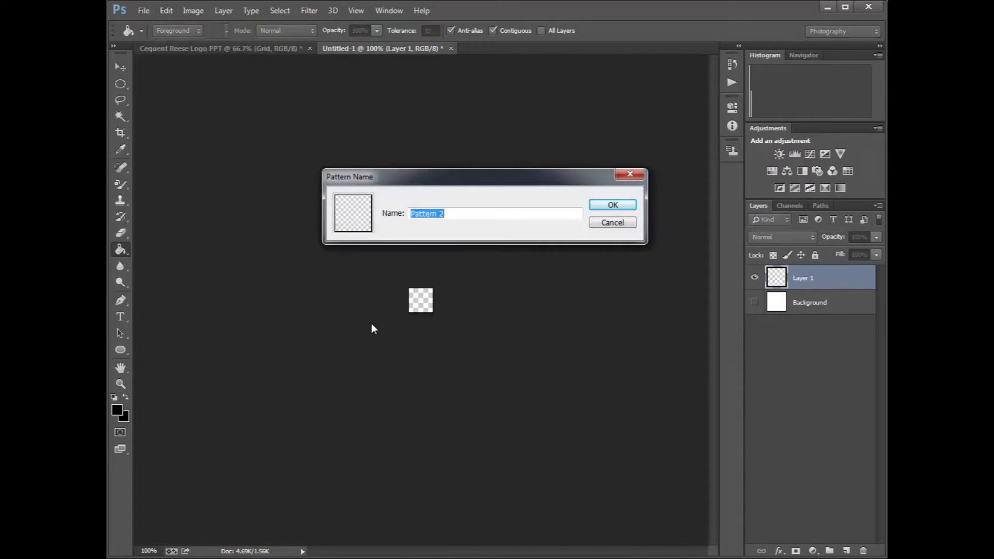
type("40x40px")
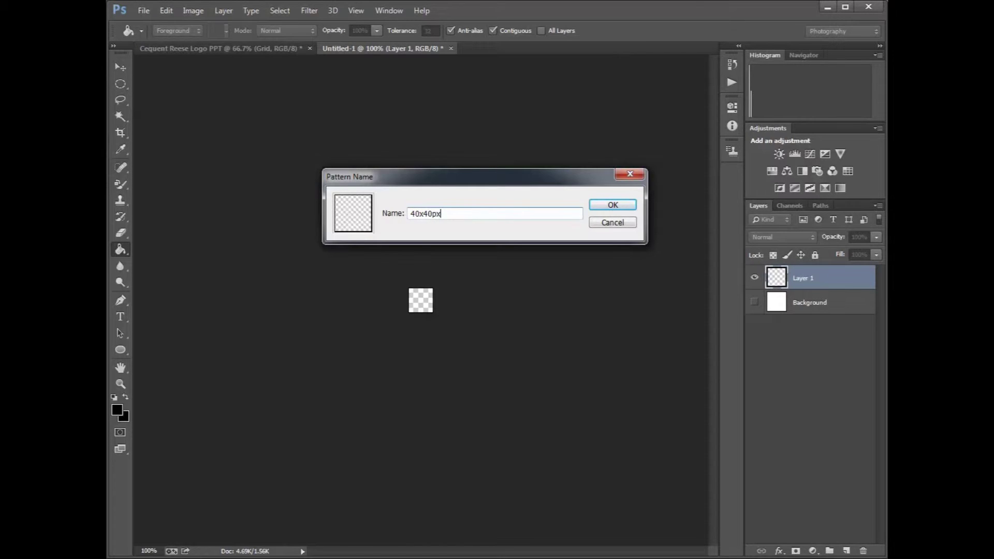
left_click(620, 203)
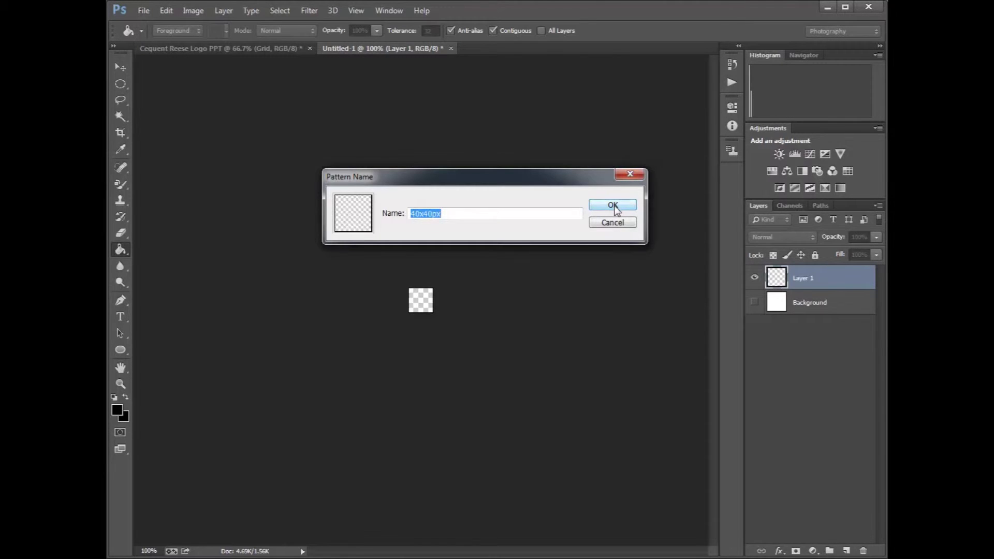
left_click(616, 209)
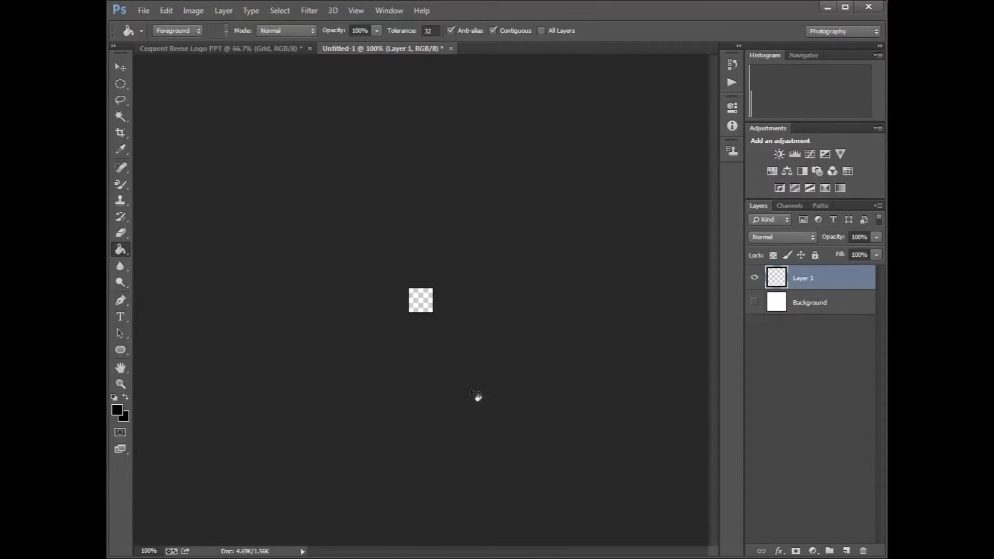
left_click(451, 48)
left_click(497, 221)
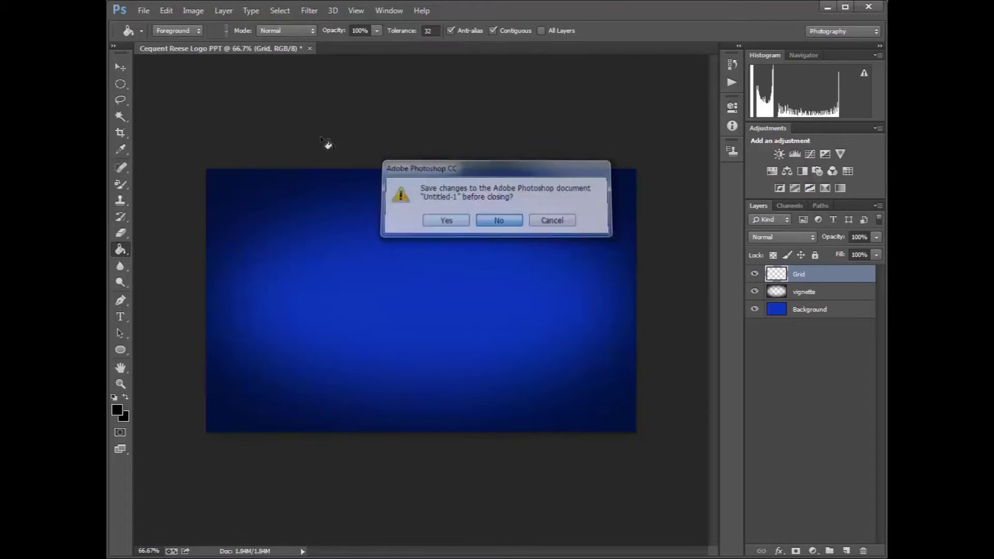
- Fill the Grid layer with the 40x40px custom pattern in Normal mode at 100% opacity
left_click(166, 10)
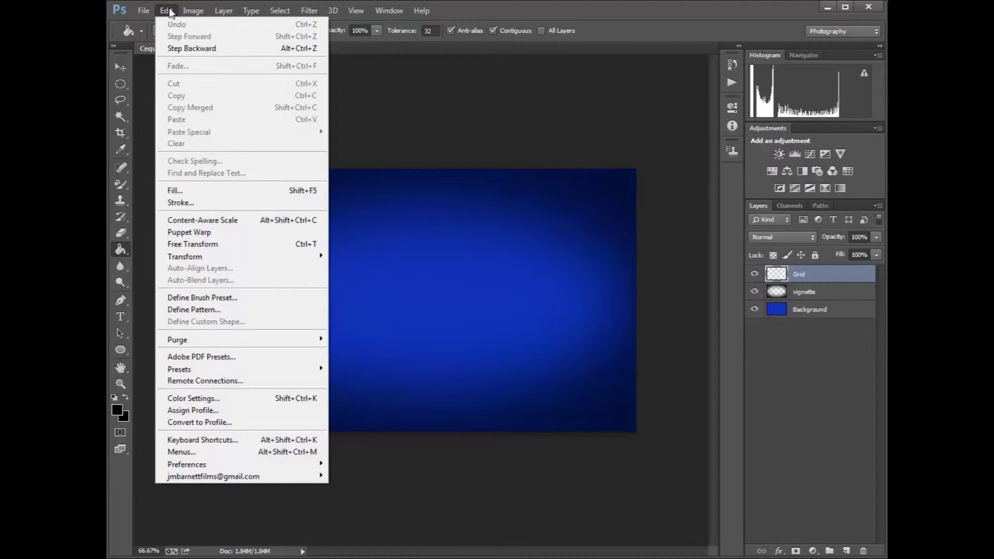
left_click(206, 191)
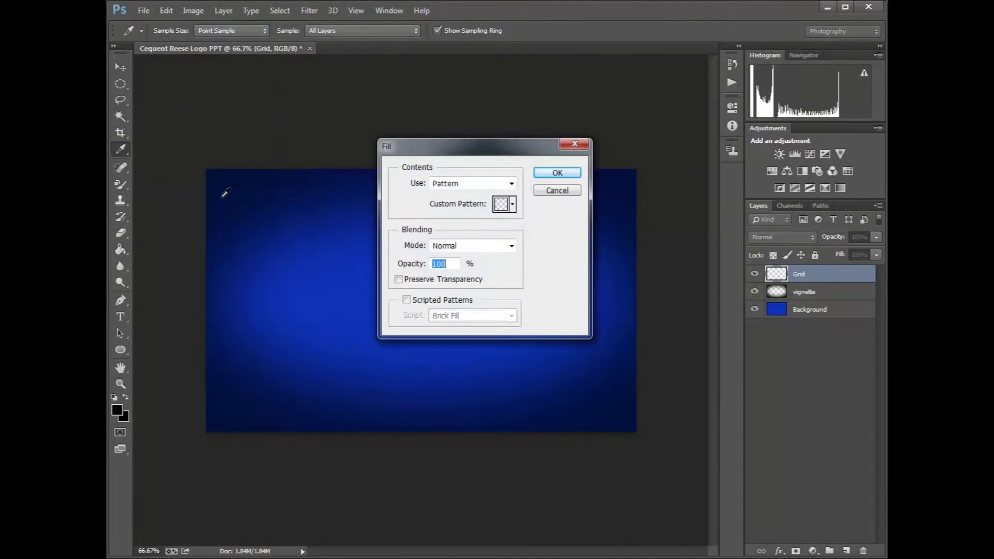
left_click(511, 207)
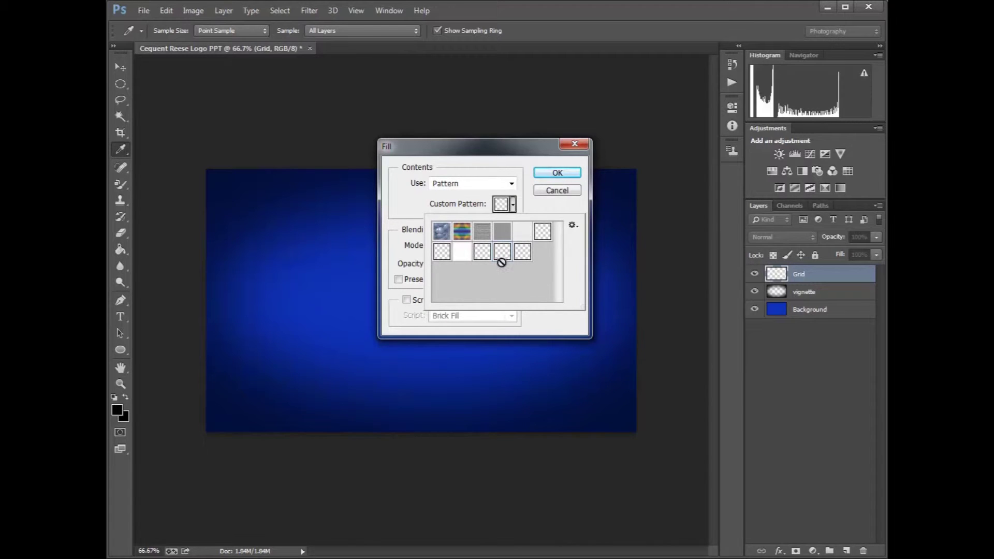
left_click(522, 254)
left_click(564, 172)
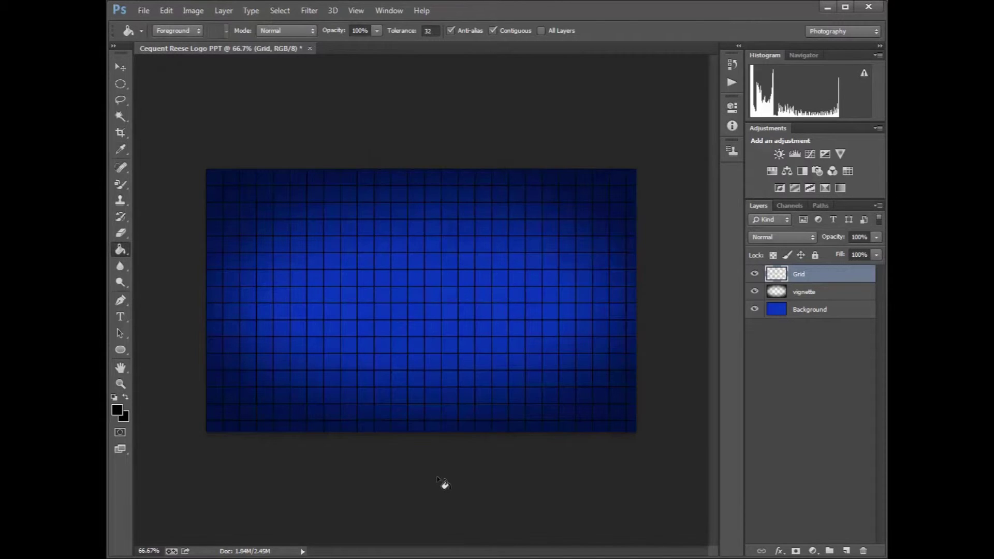
- Invert the grid lines to white and lower the Grid layer's opacity to 8%
key("ctrl+i")
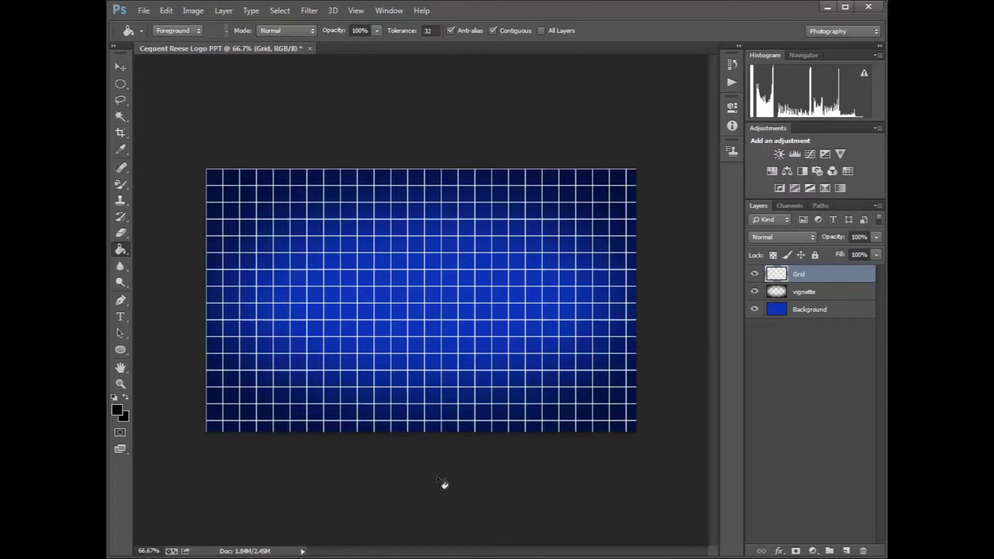
left_click(876, 237)
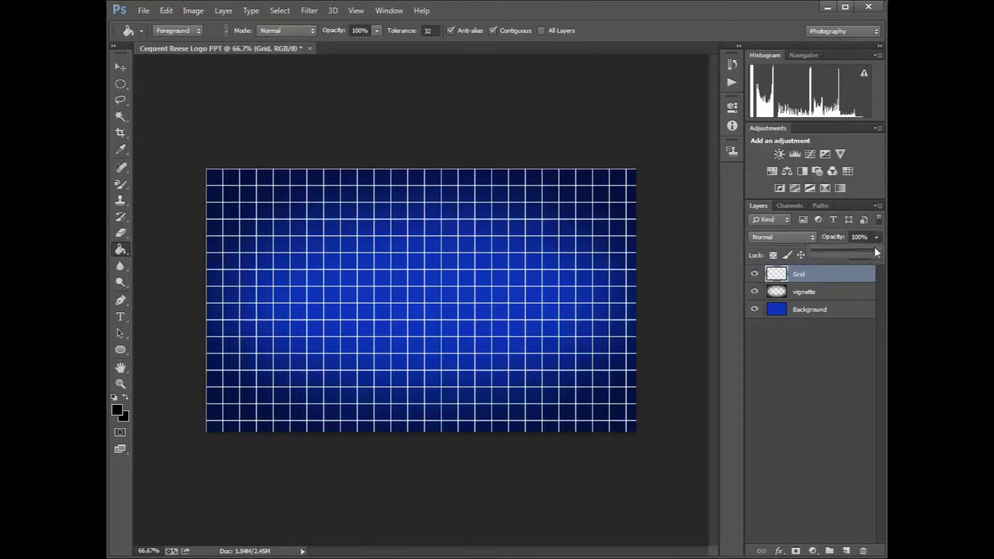
left_click_drag(825, 256, 817, 259)
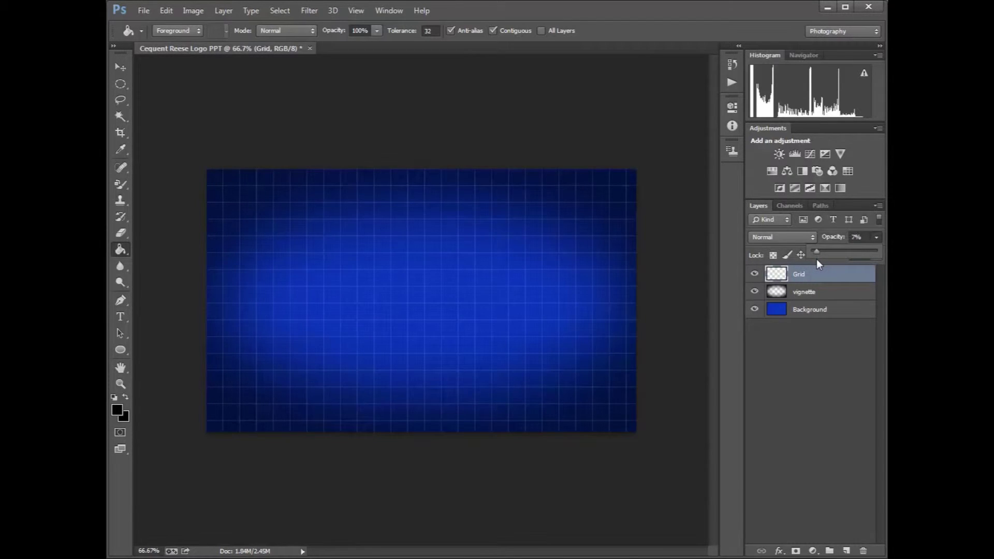
left_click_drag(818, 261, 817, 261)
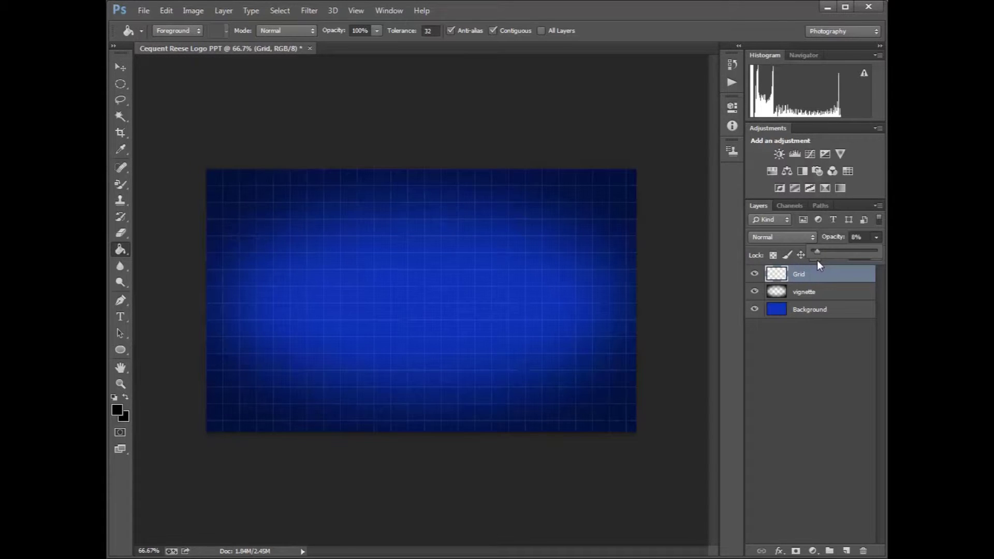
- Apply a Gaussian Blur with a 3.4-pixel radius to the Grid layer
left_click(307, 12)
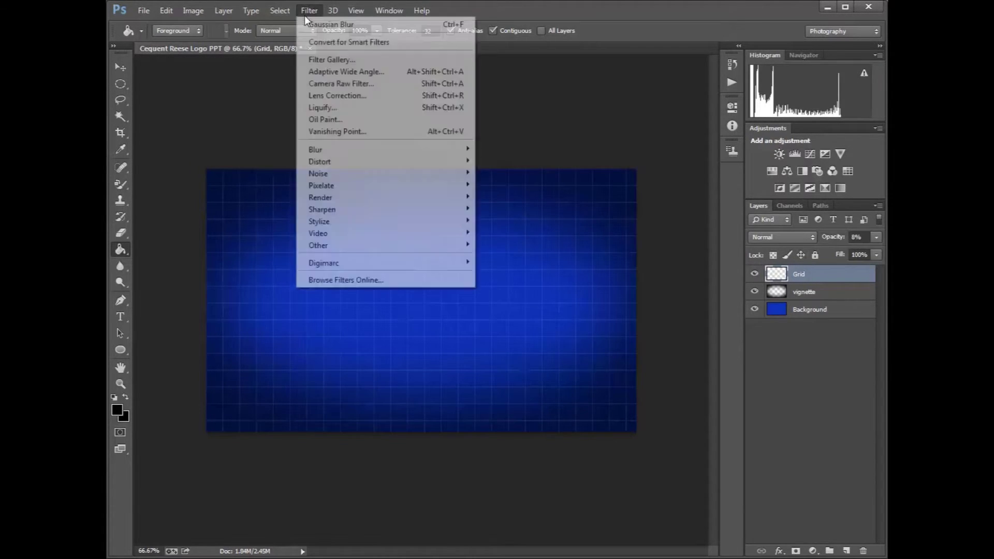
mouse_move(354, 153)
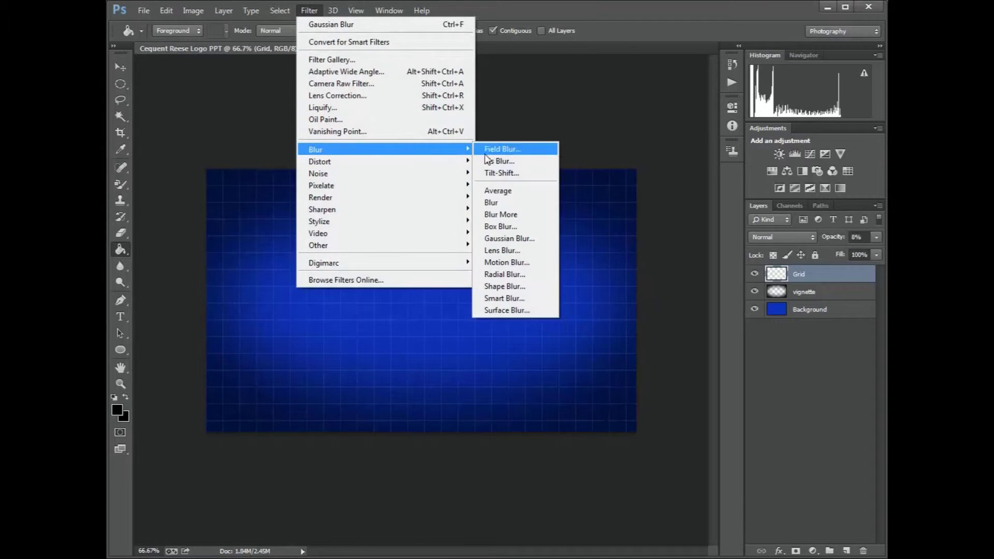
left_click(515, 239)
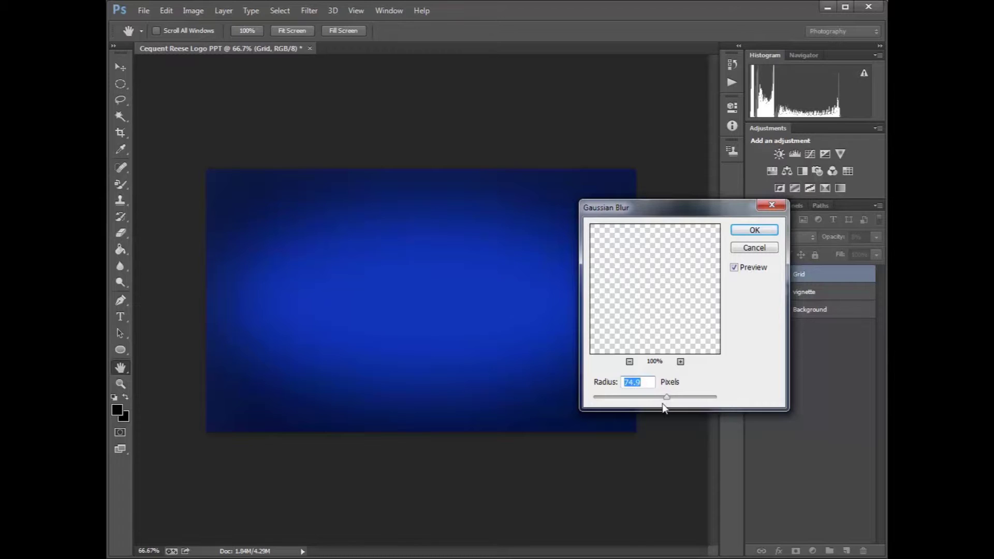
left_click_drag(666, 397, 616, 403)
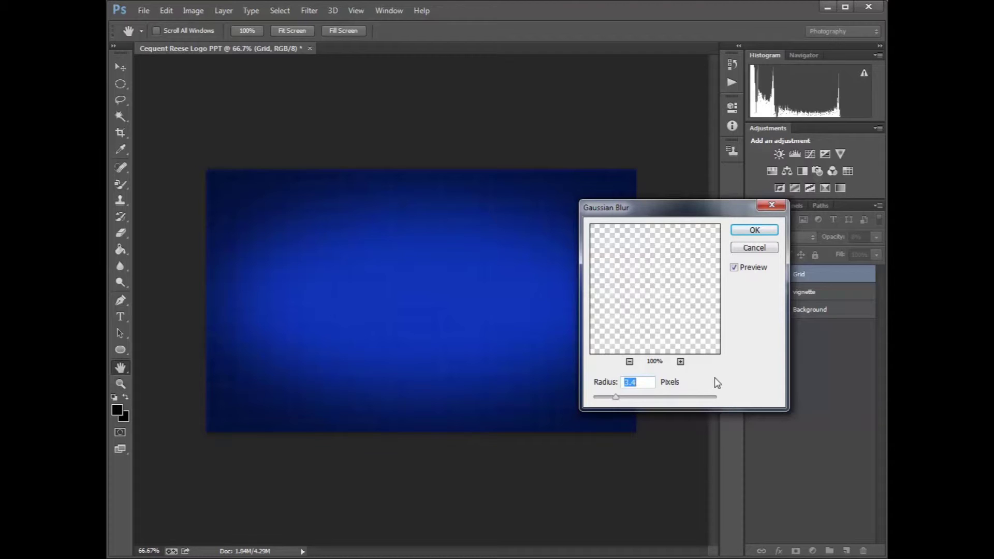
left_click(752, 230)
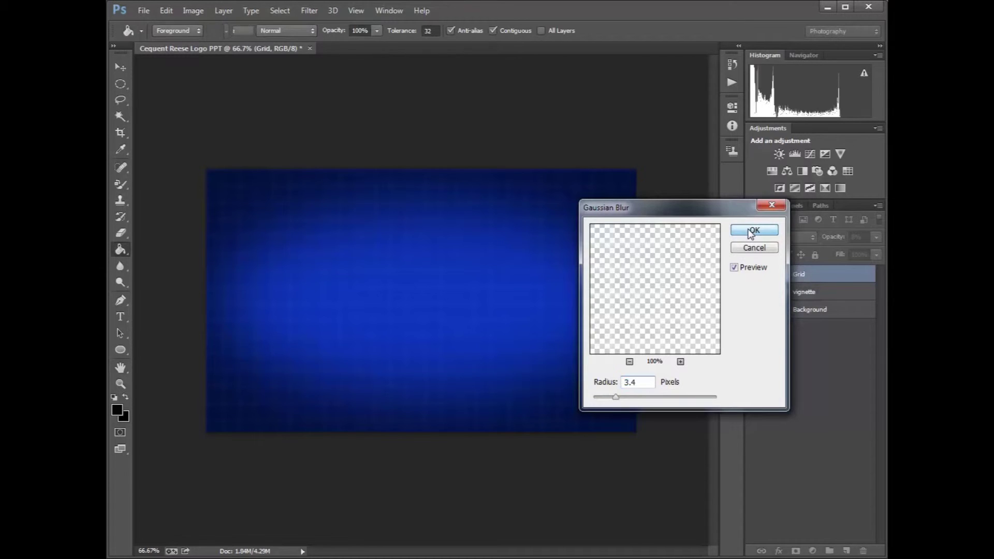
- Open the logo image Reese_Hitch_logo.jpg from the Photoshop CC folder
left_click(146, 9)
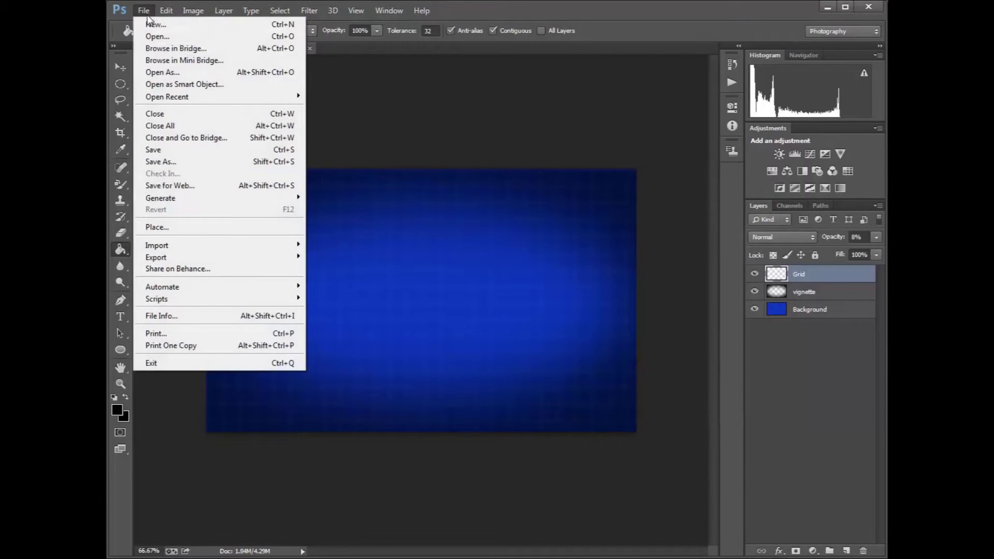
left_click(161, 34)
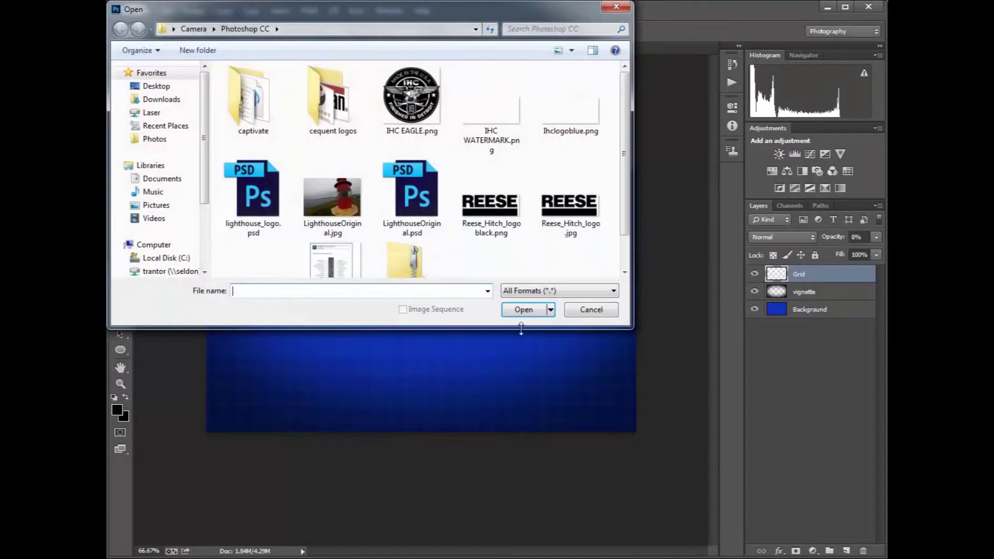
left_click(569, 209)
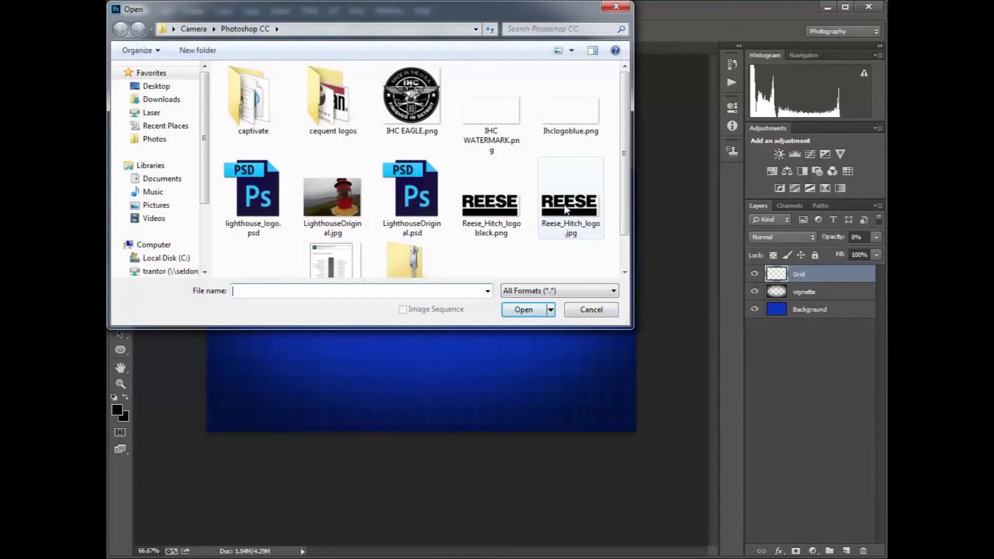
double_click(569, 209)
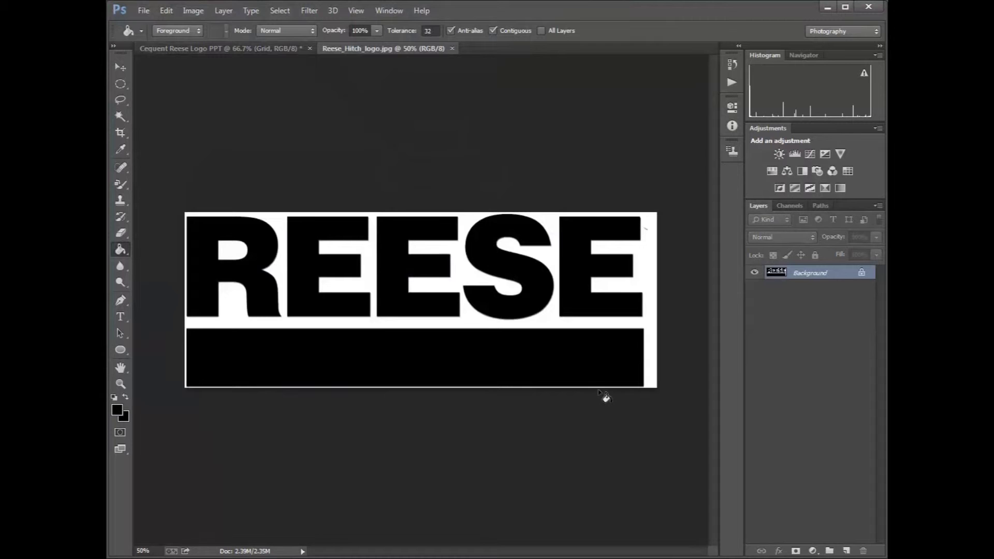
- Convert the logo image's locked background into a regular layer named "background logo"
double_click(845, 277)
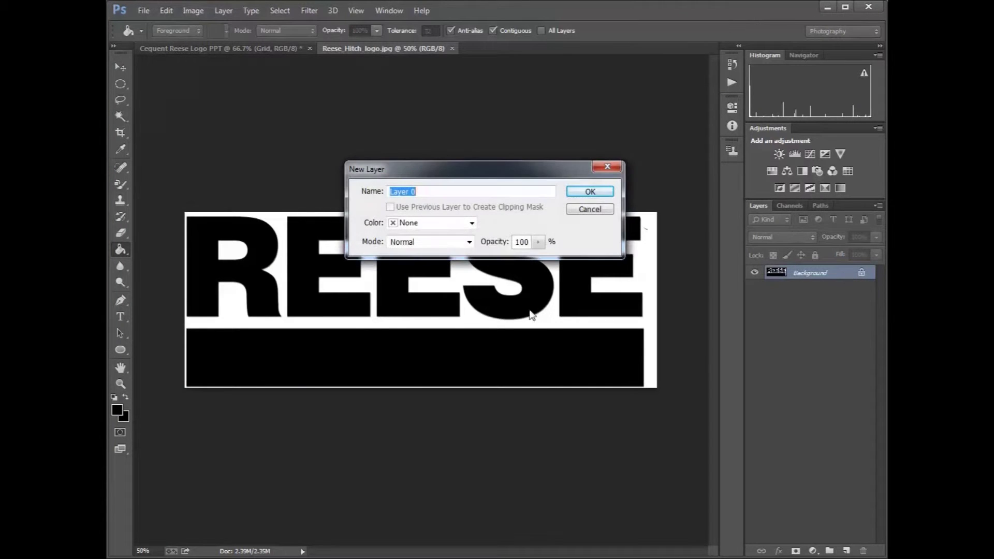
type("background logo")
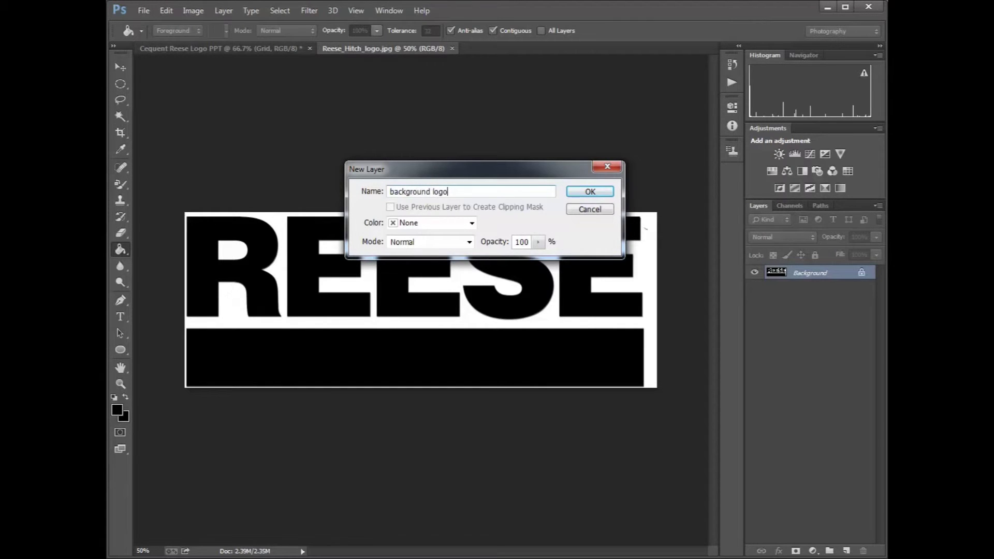
left_click(596, 194)
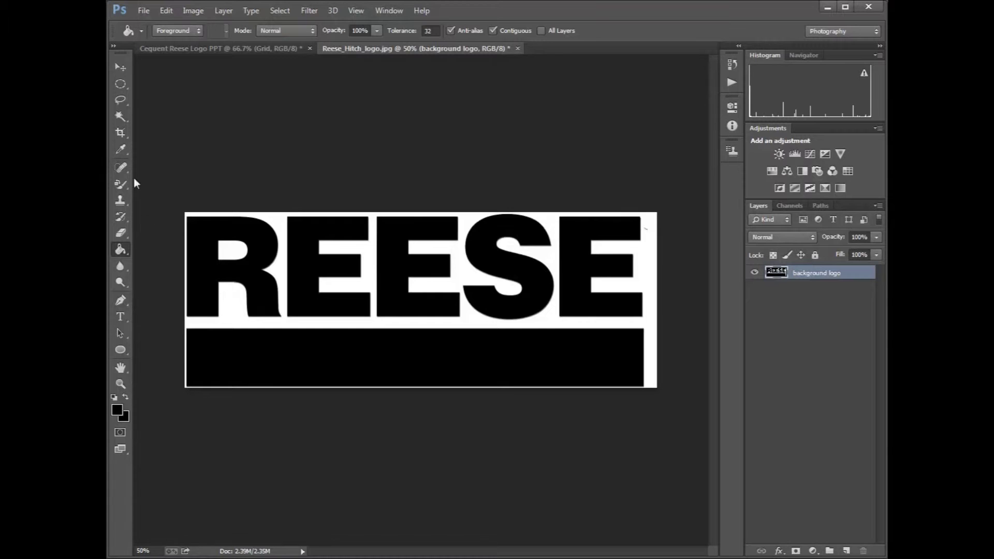
- Select the white areas around and inside the REESE lettering with the Magic Wand, delete them and deselect
left_click(120, 117)
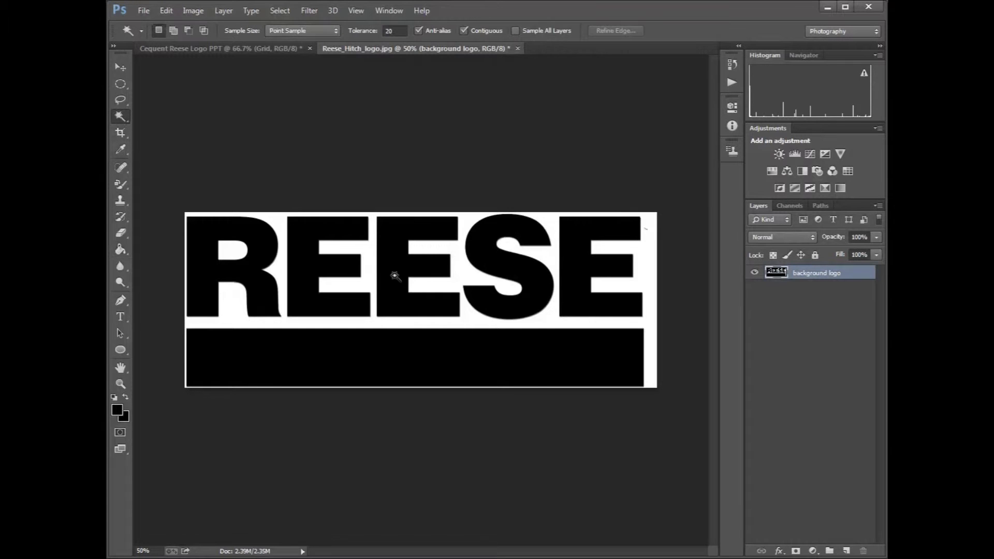
left_click(374, 322)
key("shift")
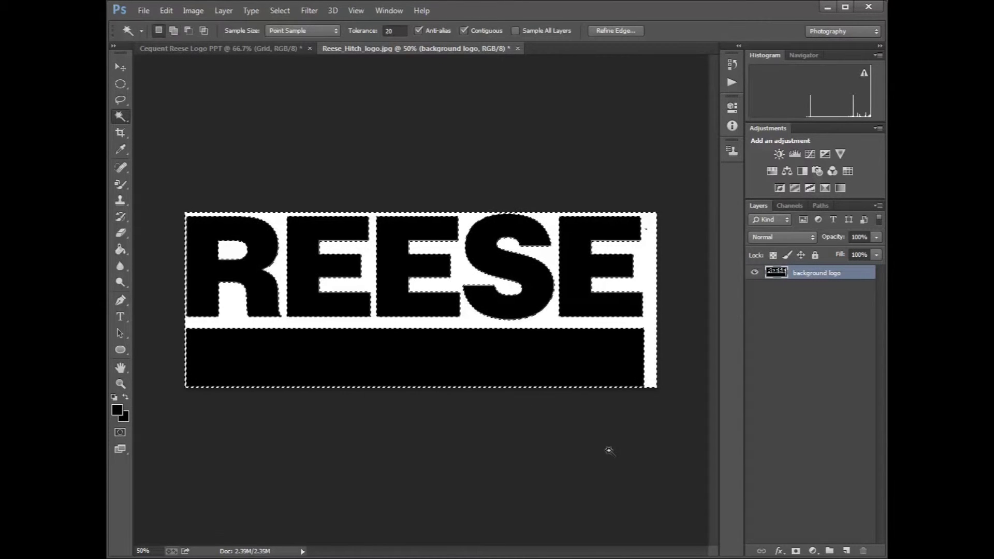
key("Delete")
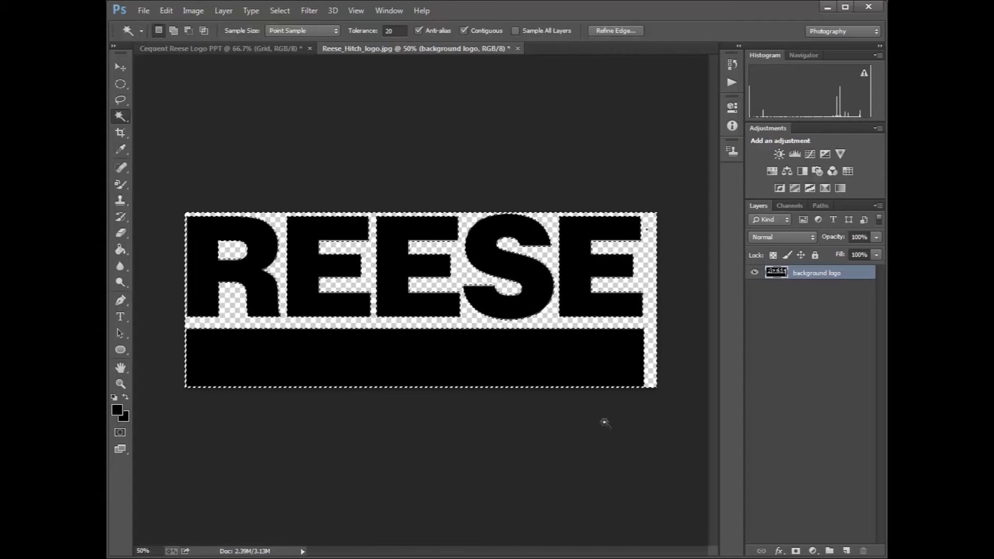
key("ctrl+d")
- Copy the background logo layer into the Cequent Reese Logo PPT document, above the Grid layer
key("v")
left_click_drag(419, 325, 224, 70)
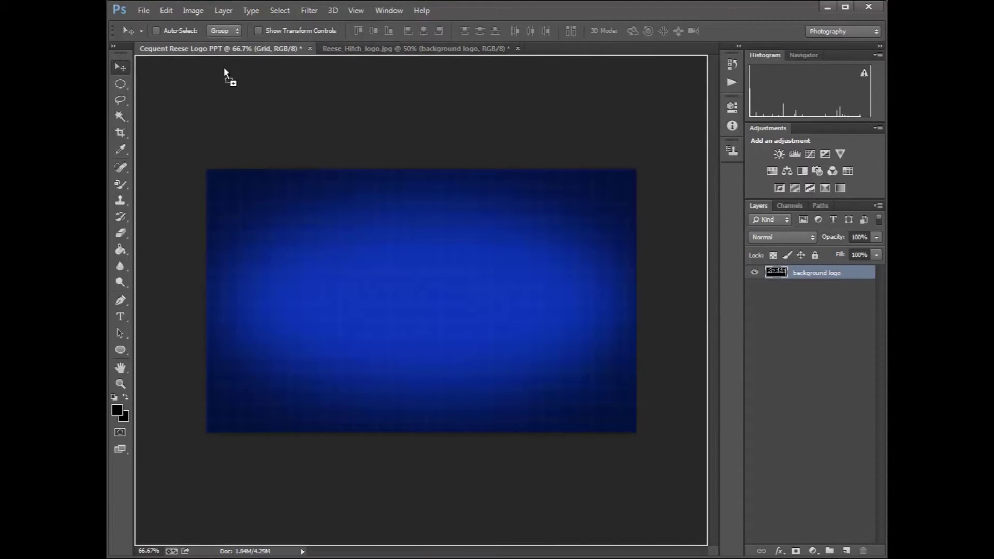
left_click_drag(337, 272, 339, 274)
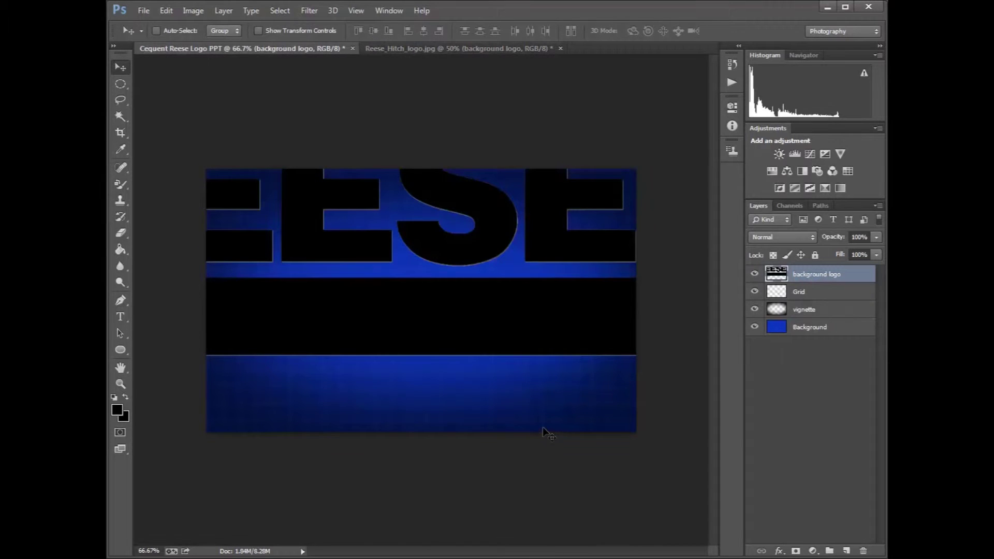
- Scale the background logo layer to about 63% and position it centred horizontally in the canvas so the whole logo fits
key("ctrl+t")
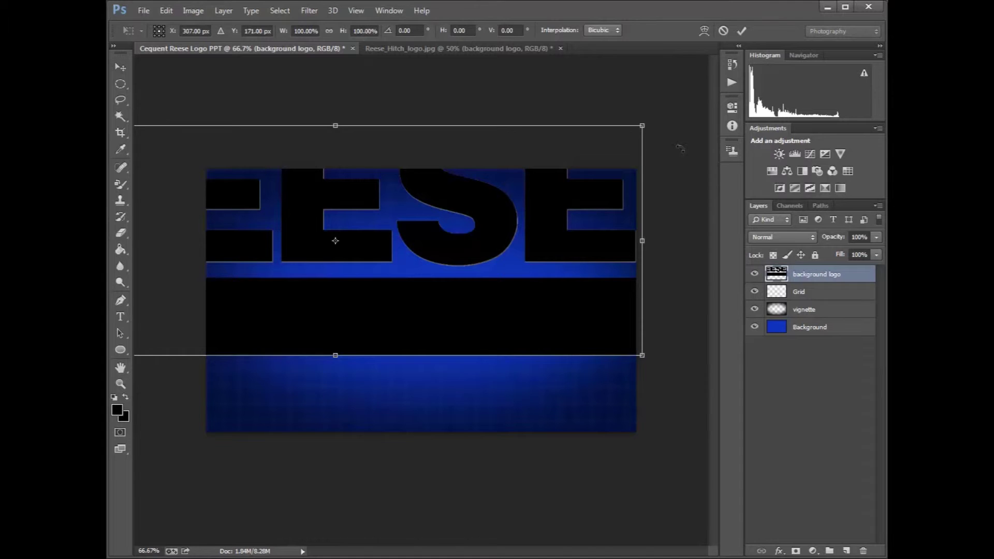
left_click_drag(643, 125, 452, 308)
left_click_drag(129, 205, 252, 217)
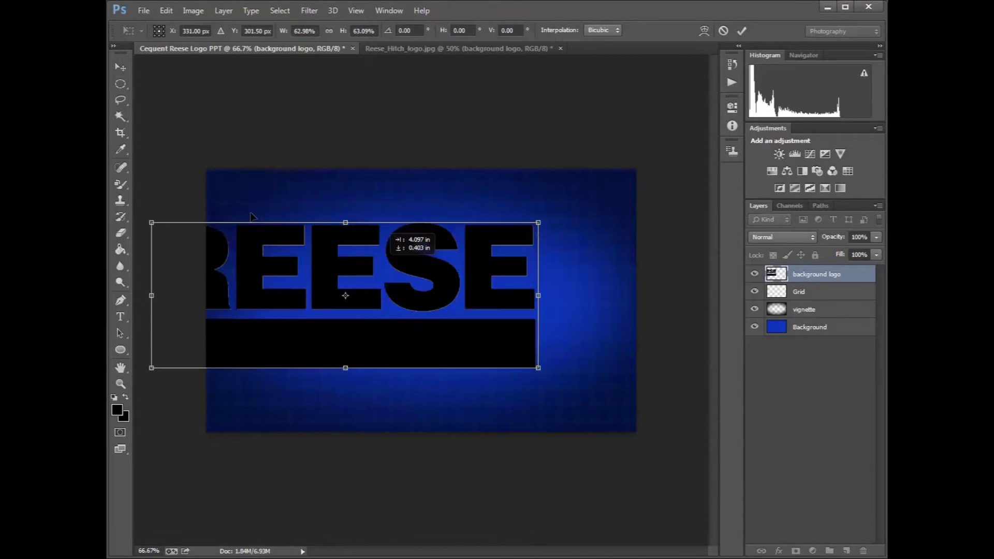
left_click_drag(247, 255, 449, 292)
key("Return")
- Fill the logo's bar and all five REESE letters with white using the Paint Bucket
key("g")
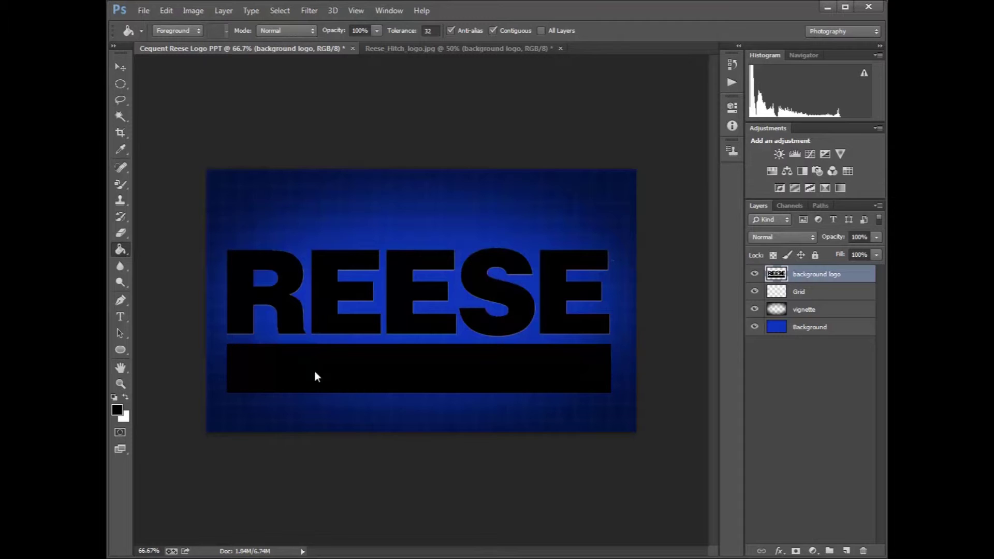
left_click(126, 397)
left_click(328, 365)
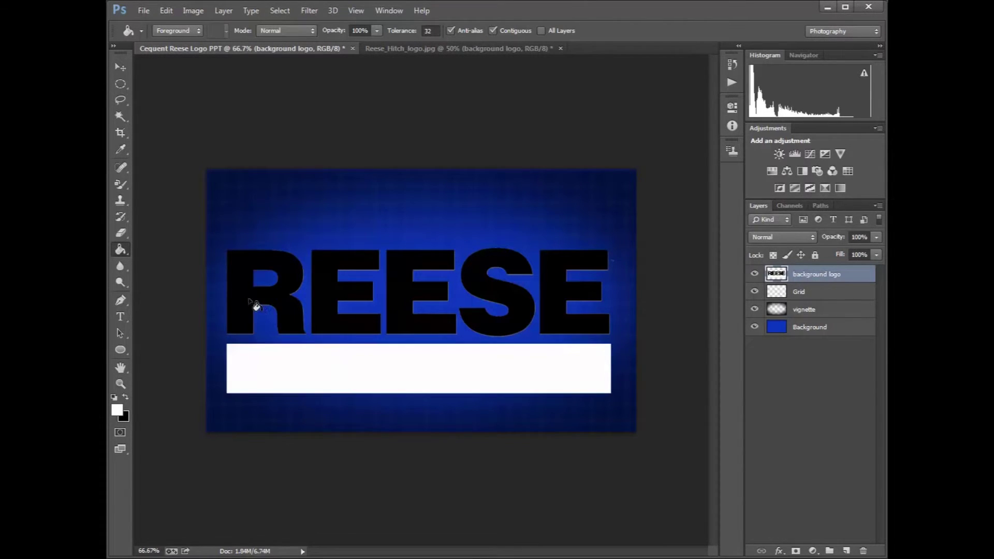
left_click(274, 302)
left_click(345, 290)
left_click(420, 295)
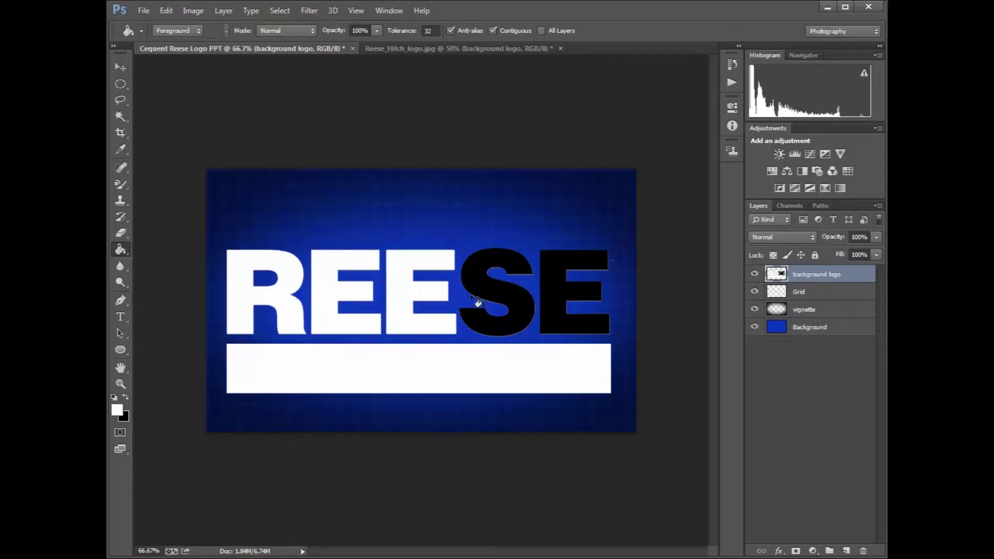
left_click(479, 299)
left_click(557, 291)
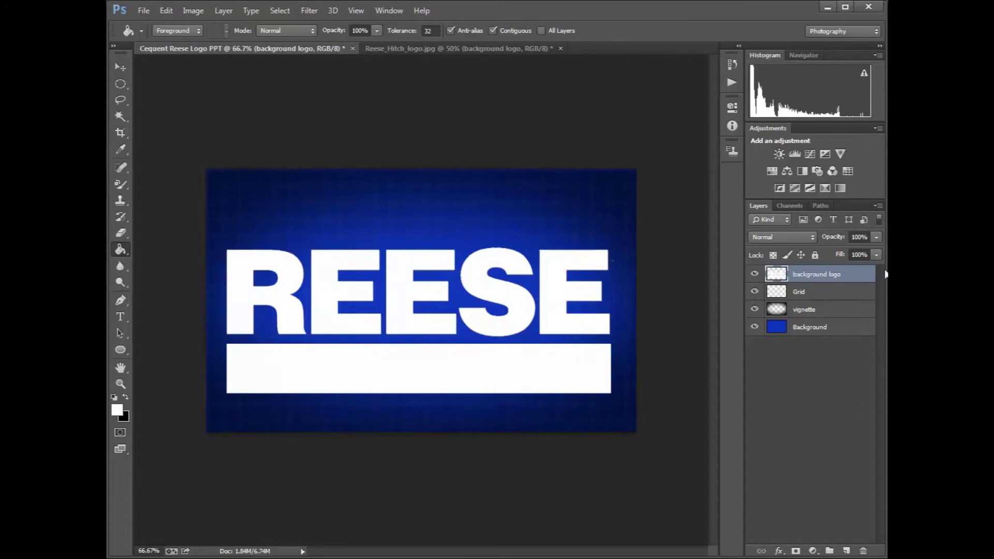
- Lower the background logo layer's opacity to 8% and apply a Gaussian Blur with a 5-pixel radius
left_click(877, 238)
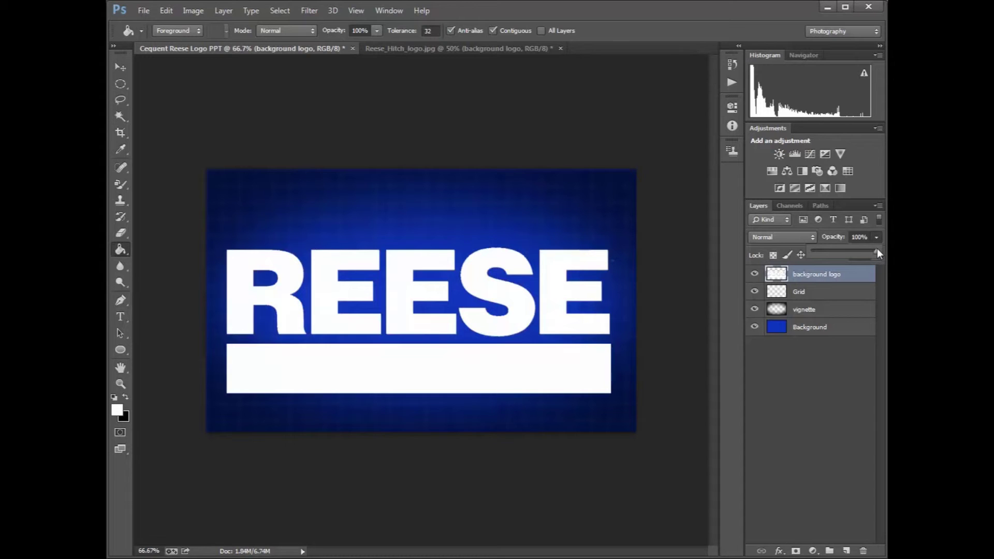
left_click_drag(828, 257, 818, 263)
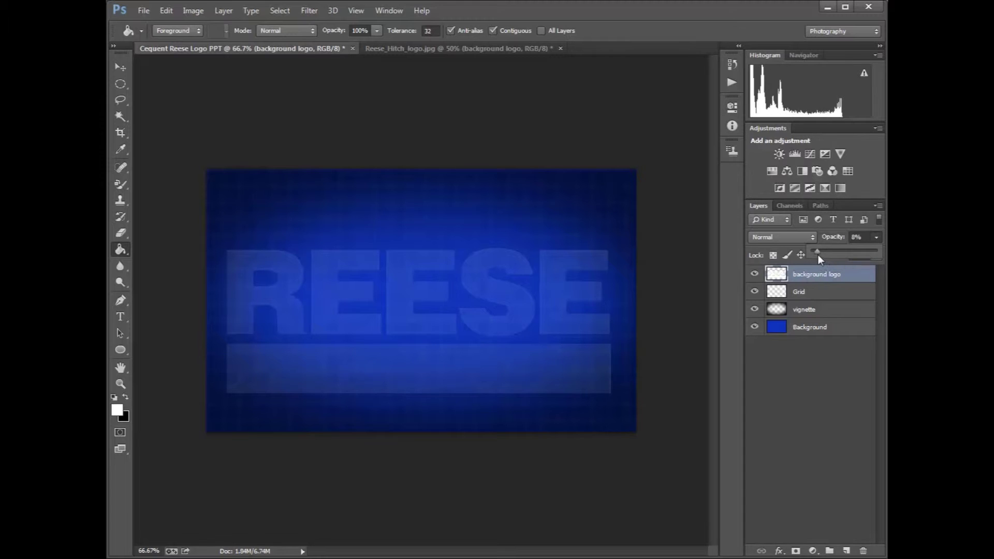
left_click(308, 11)
mouse_move(342, 156)
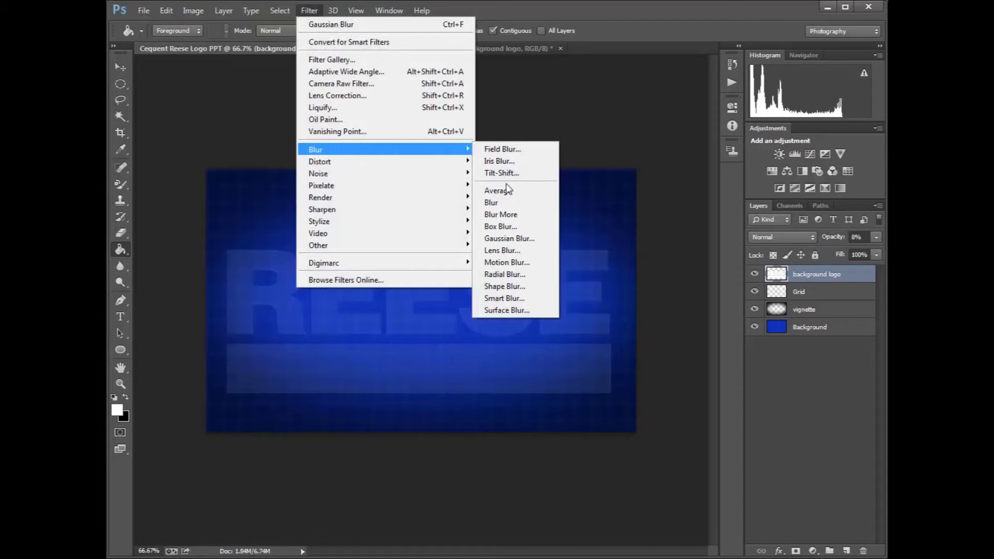
left_click(513, 239)
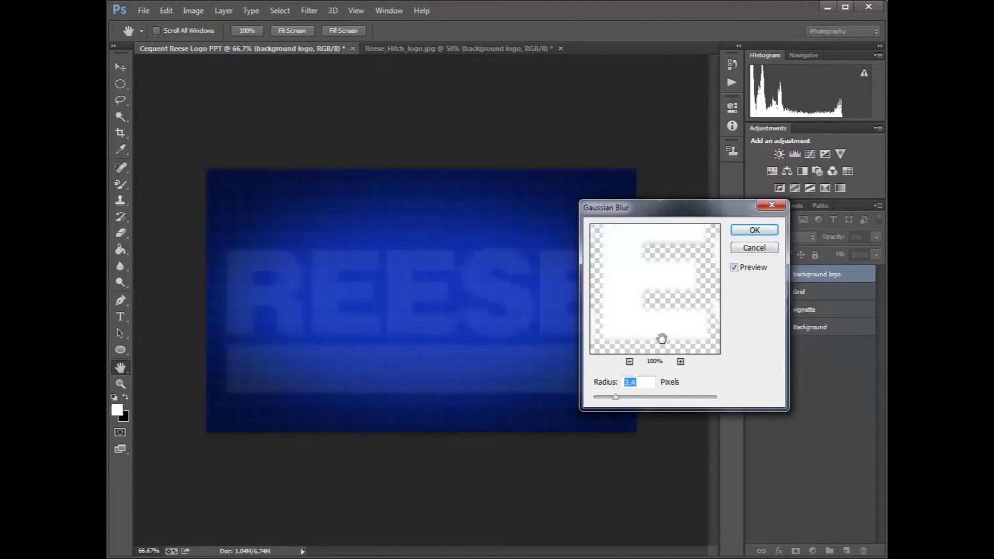
type("5")
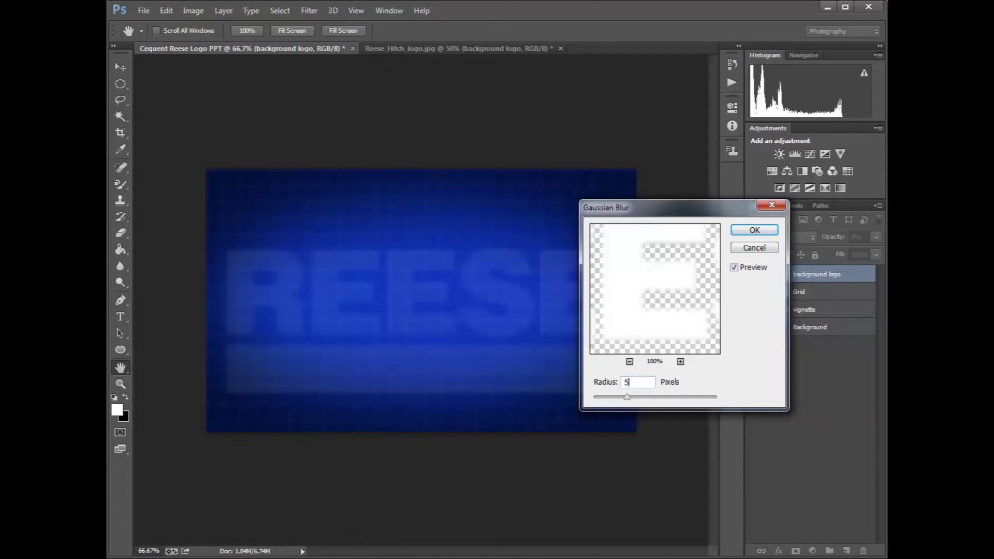
left_click(747, 234)
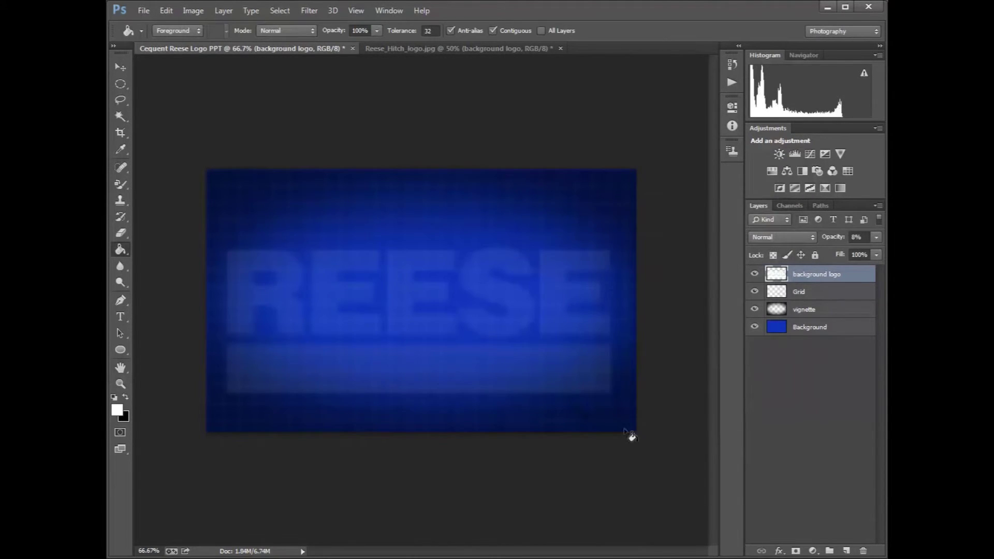
- Add a new layer above the background logo layer and name it "header"
left_click(846, 550)
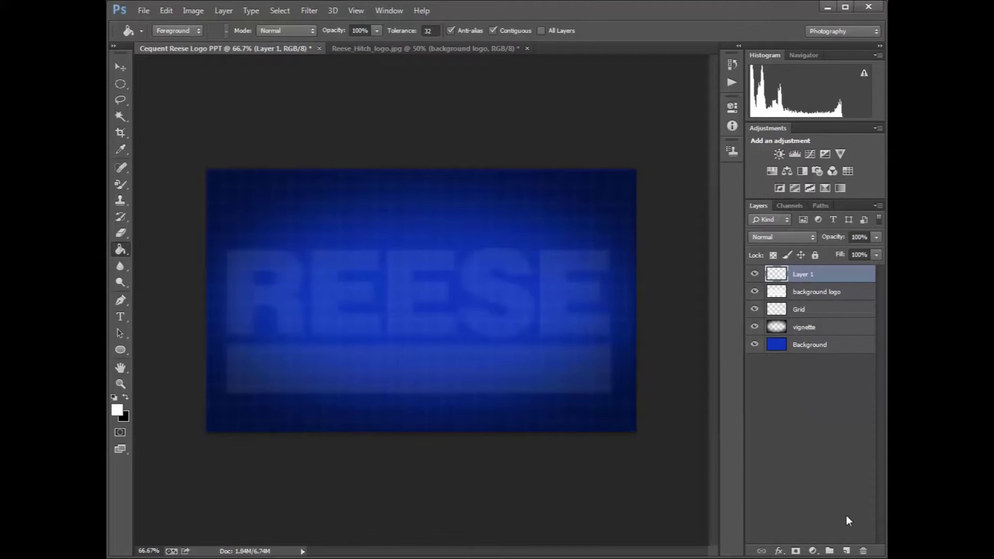
double_click(802, 275)
type("header")
key("Return")
- Select a thin full-width strip along the canvas's top edge with the Rectangular Marquee
left_click(126, 88)
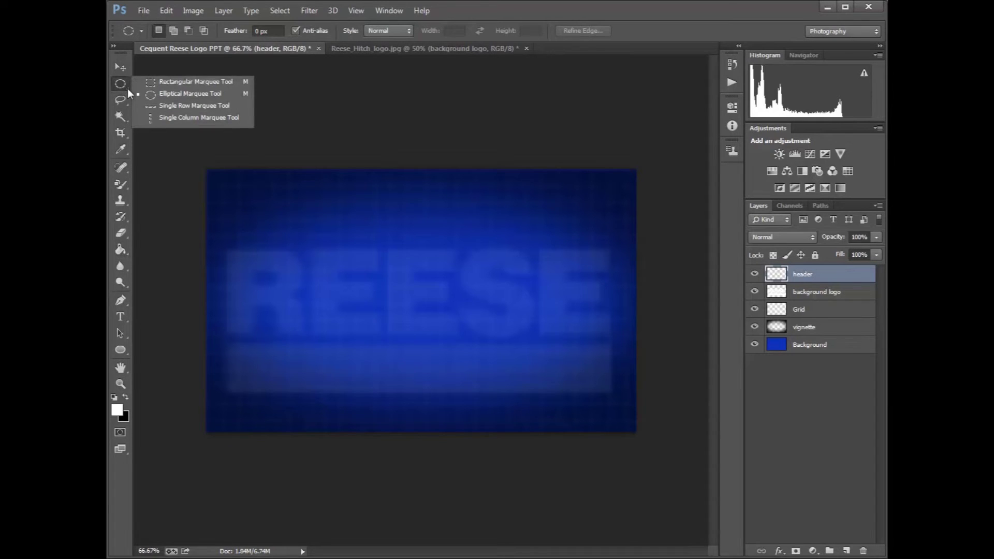
left_click(177, 83)
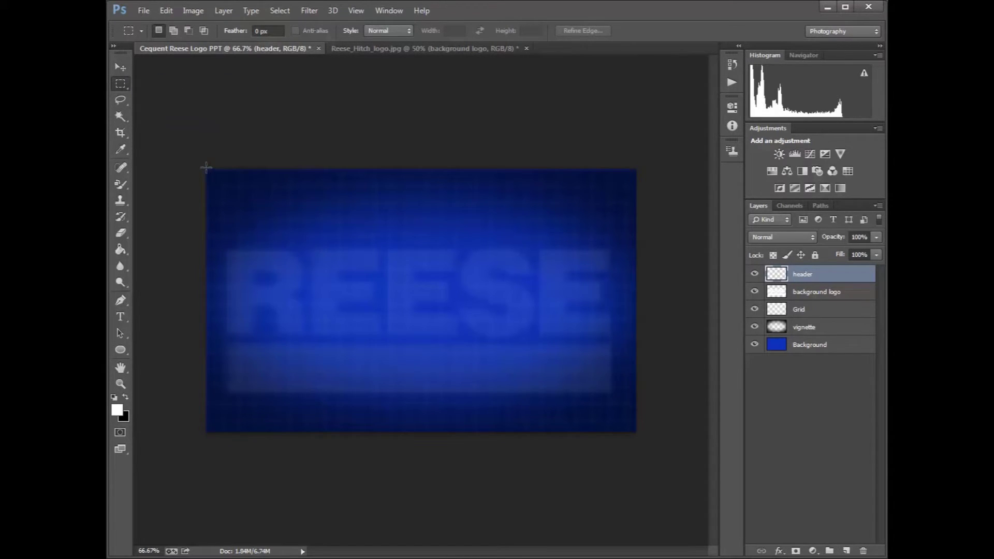
left_click_drag(206, 167, 638, 200)
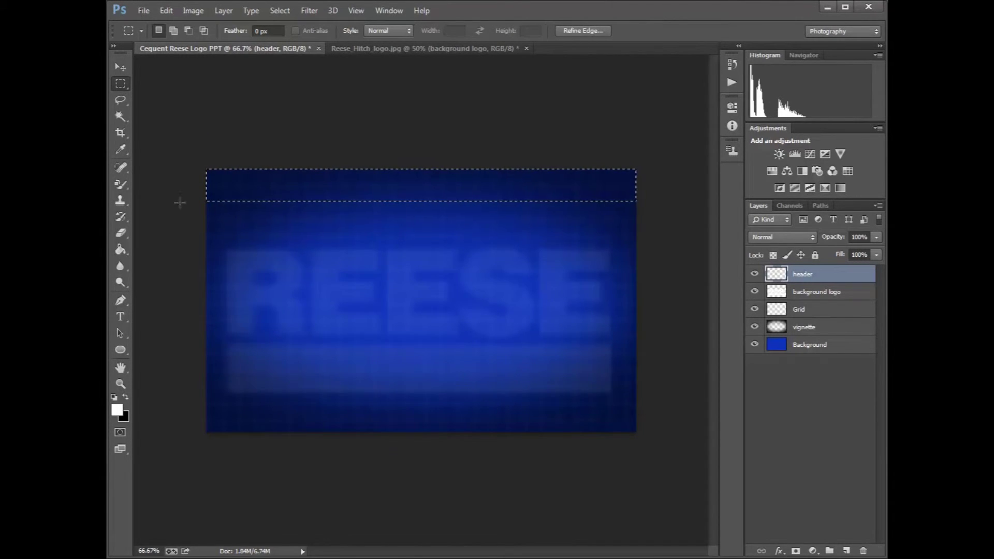
- Fill the selected header strip with a bright blue sampled from the background above the lettering, and deselect
left_click(120, 150)
left_click(428, 234)
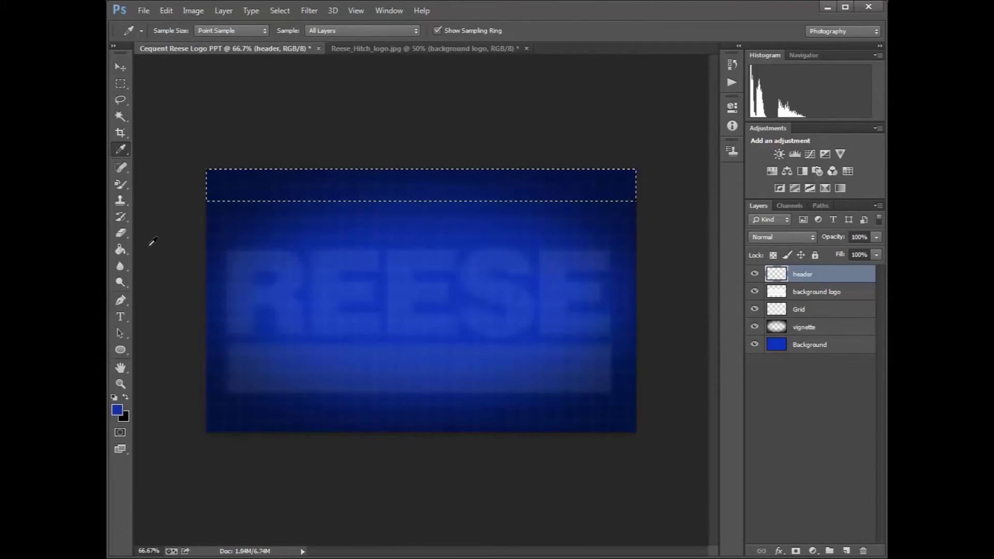
left_click(120, 251)
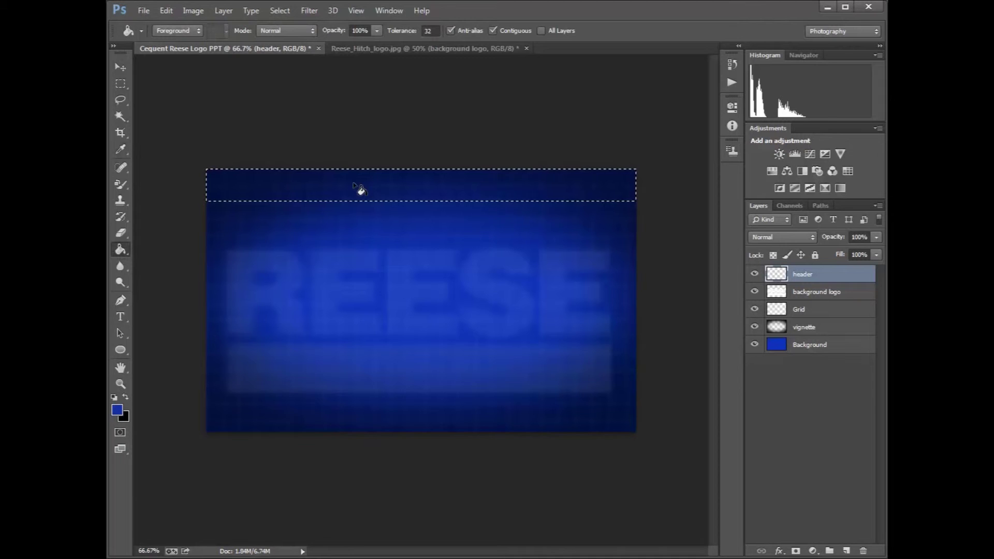
left_click(360, 191)
left_click(282, 11)
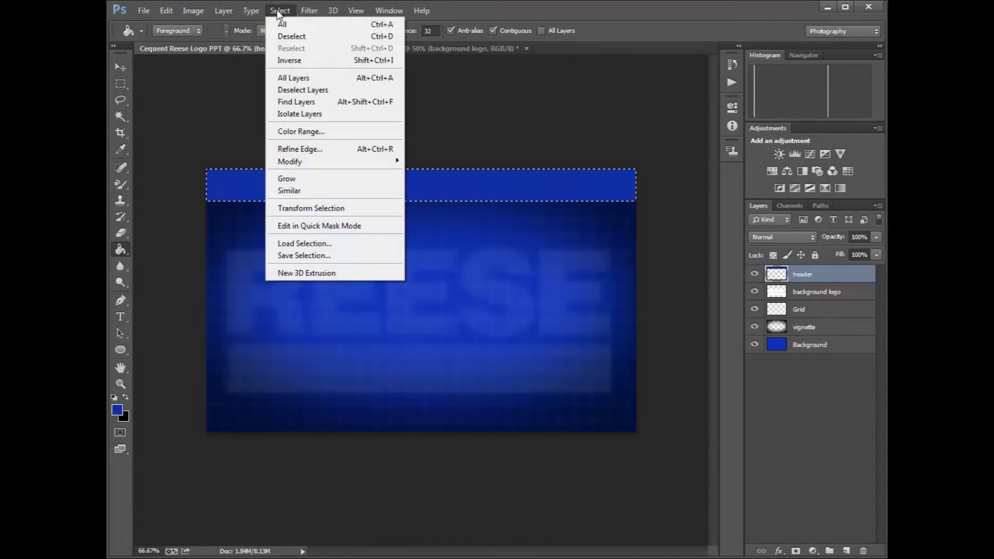
left_click(292, 35)
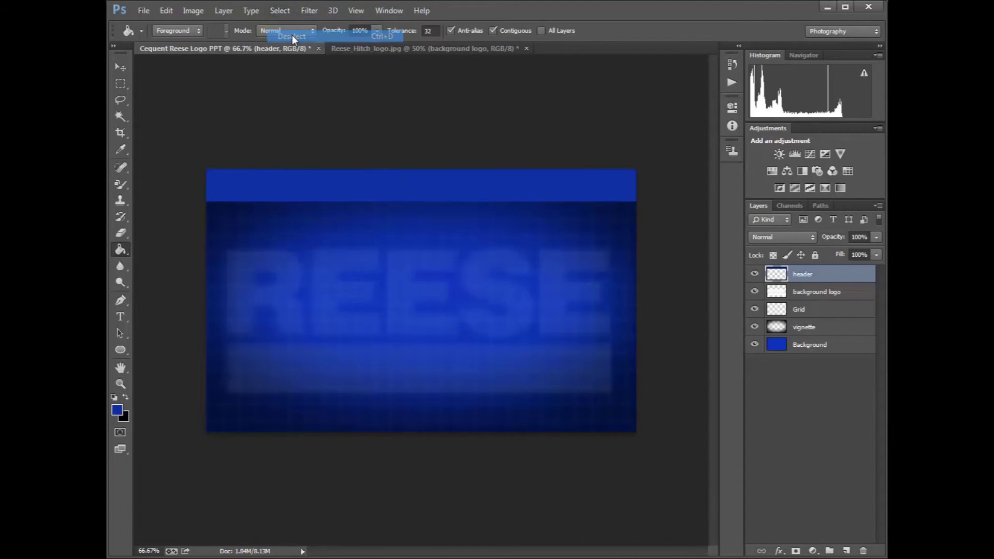
- Paint evenly spaced diagonal light streaks across the header strip with the Dodge tool, using the Highlights range at 29% exposure
left_click(121, 282)
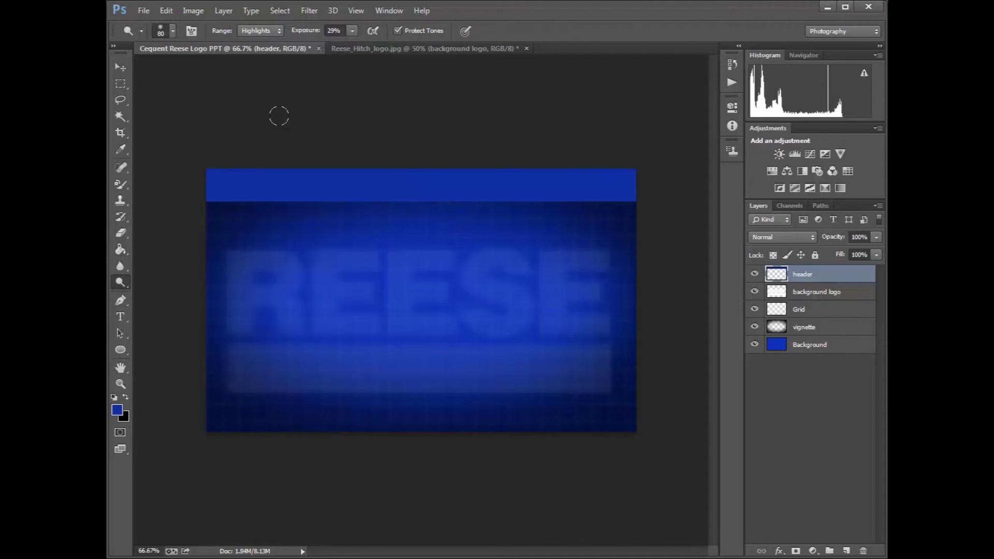
left_click(282, 32)
left_click(259, 62)
left_click_drag(246, 204, 327, 137)
left_click_drag(369, 168, 355, 192)
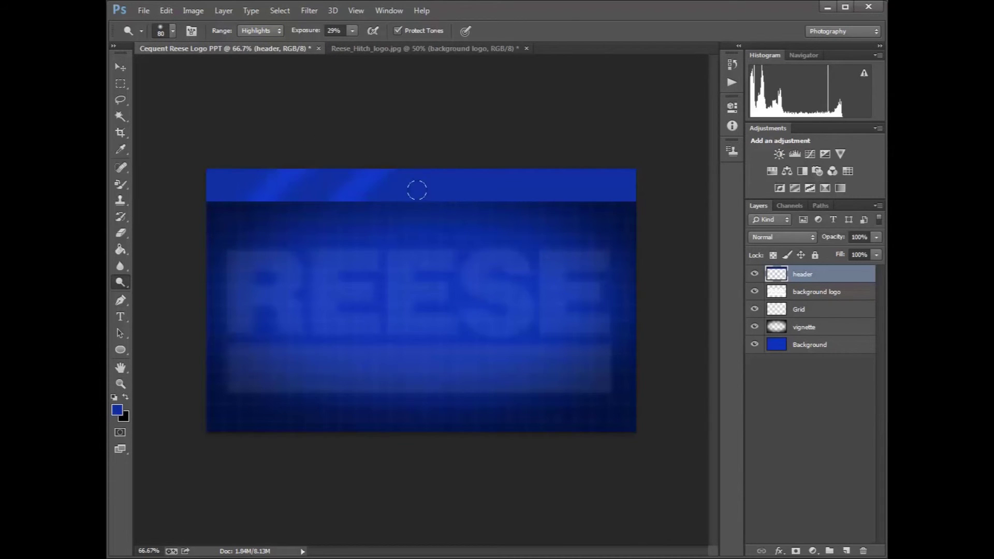
left_click_drag(415, 202, 469, 144)
left_click_drag(491, 198, 528, 157)
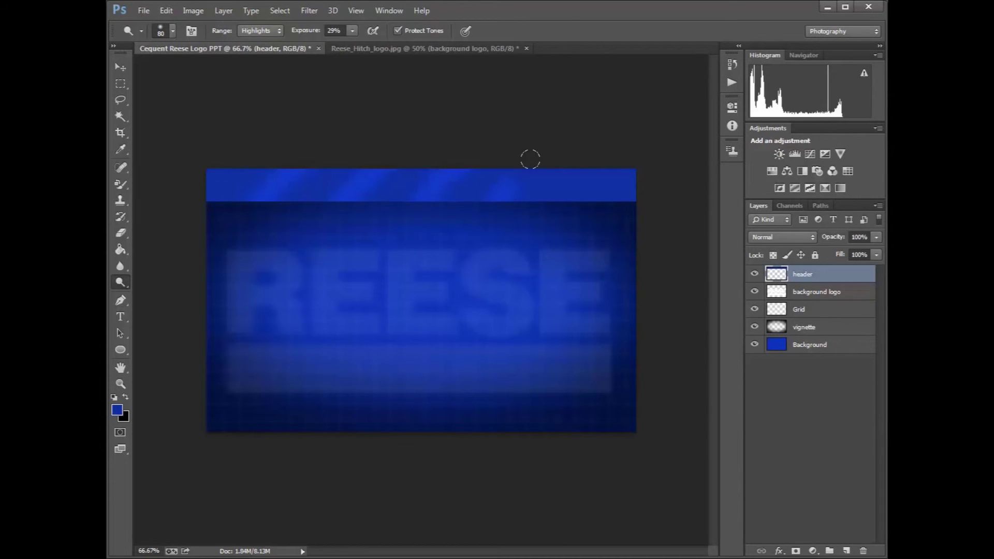
left_click_drag(568, 202, 630, 154)
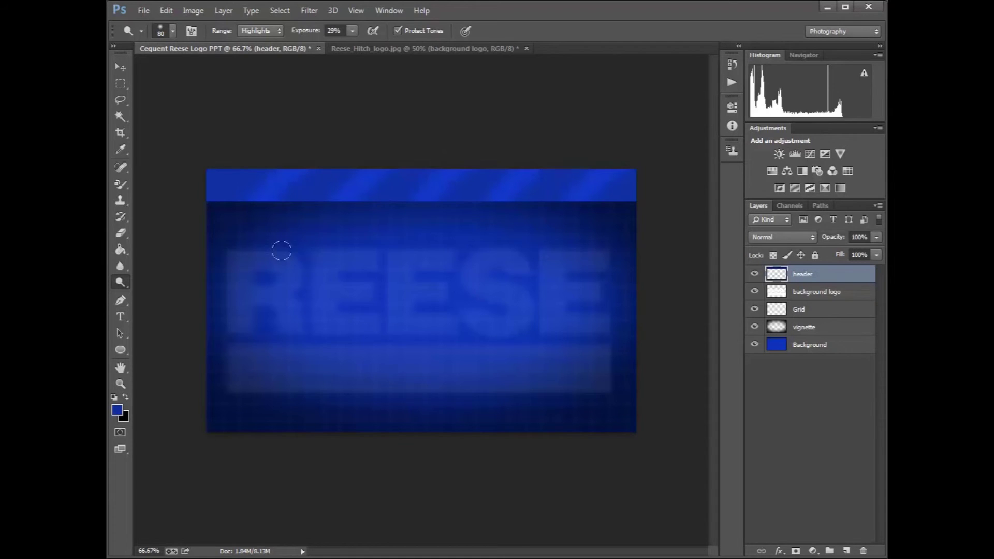
left_click_drag(194, 199, 234, 143)
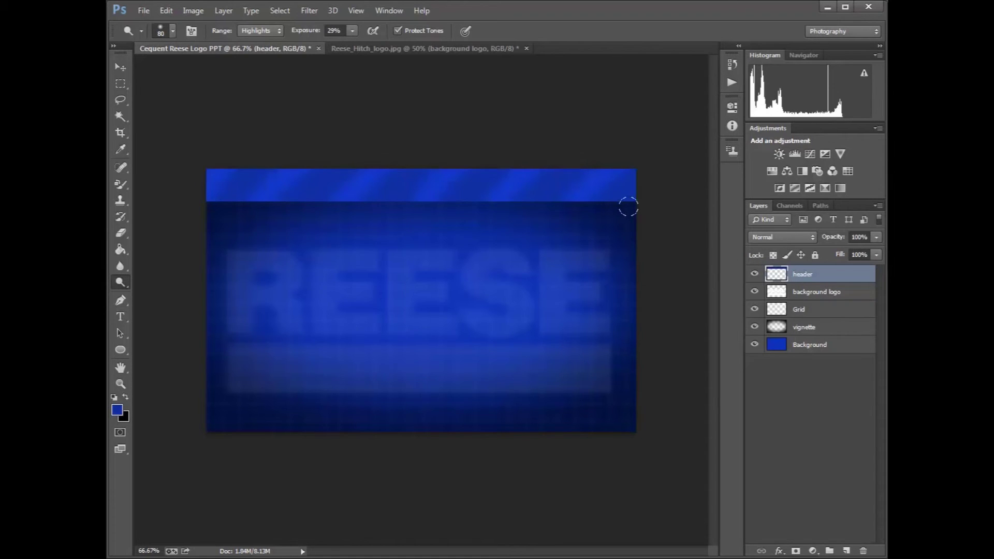
- Open Reese_Hitch_logo.jpg again and copy its background logo layer into the Cequent Reese Logo PPT document, above the header layer
left_click(143, 10)
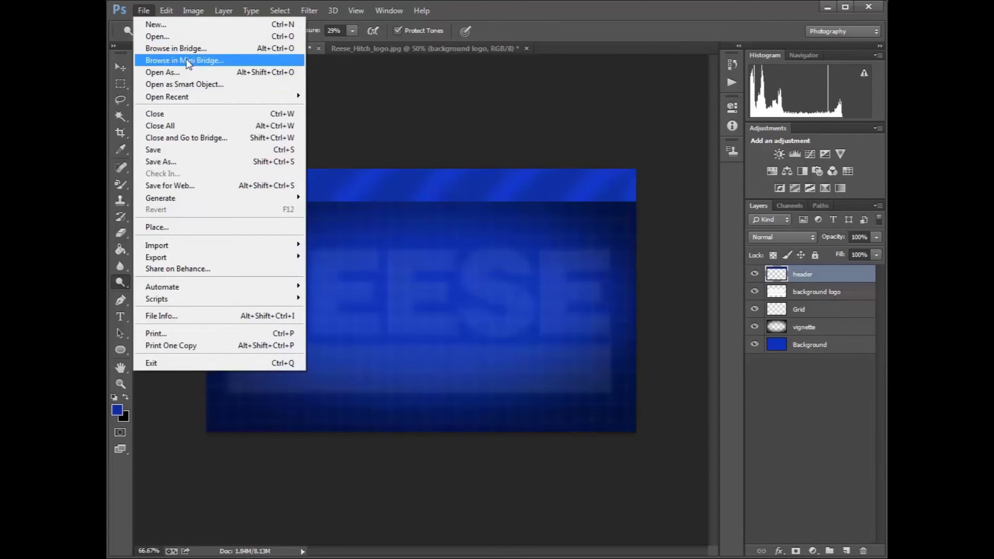
left_click(168, 36)
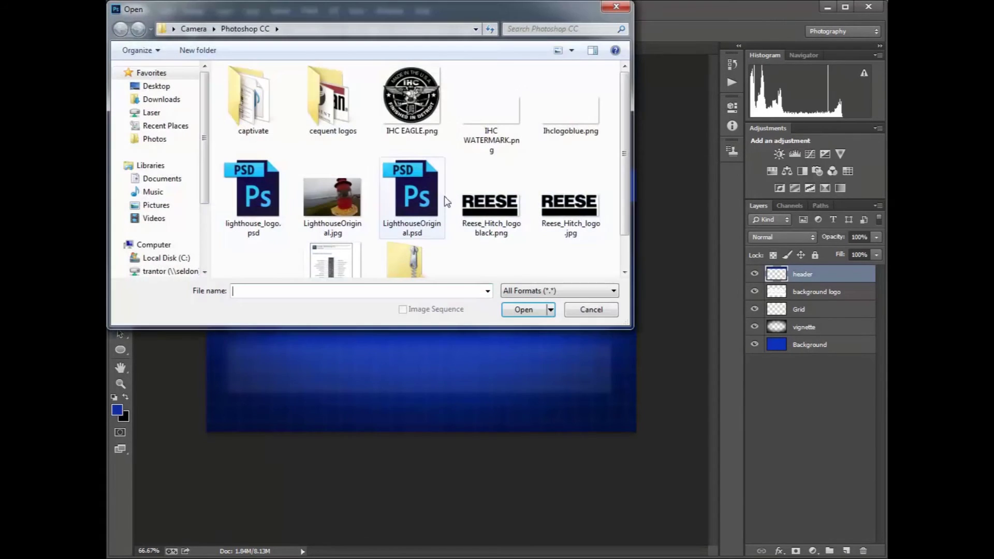
double_click(558, 205)
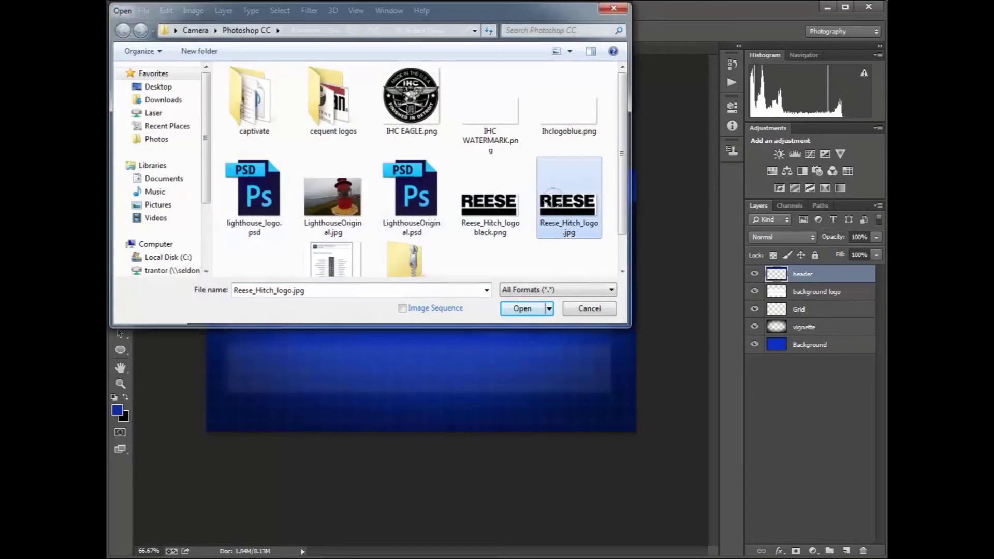
key("v")
left_click_drag(384, 285, 514, 356)
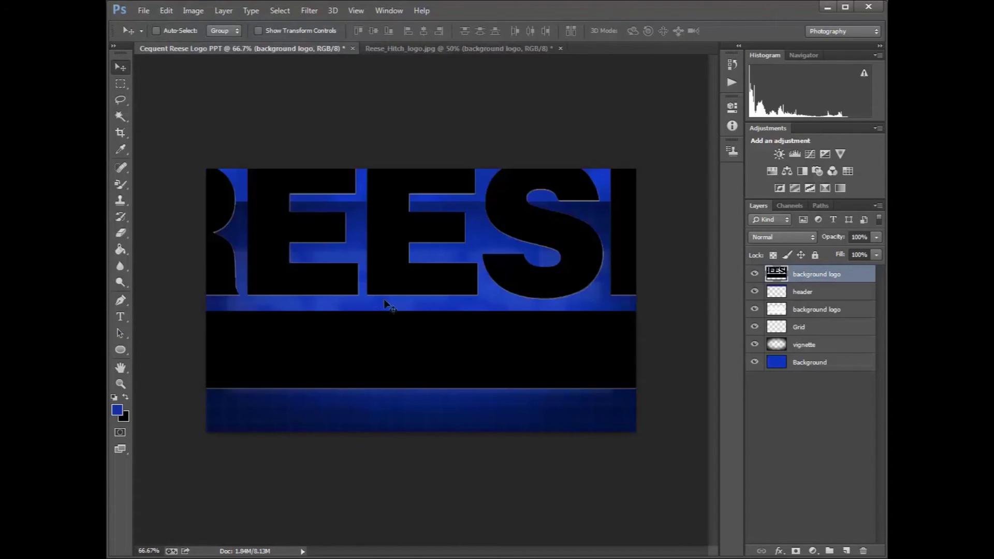
- Scale the new black logo copy to about 17.5% and place it in the canvas's upper-right corner, overlapping the header strip
key("ctrl+t")
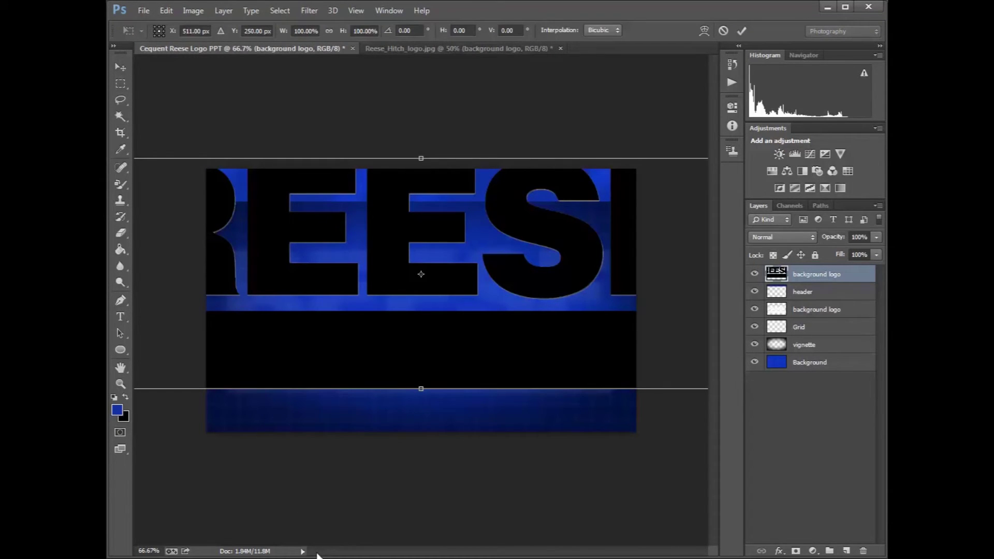
left_click_drag(313, 259, 424, 300)
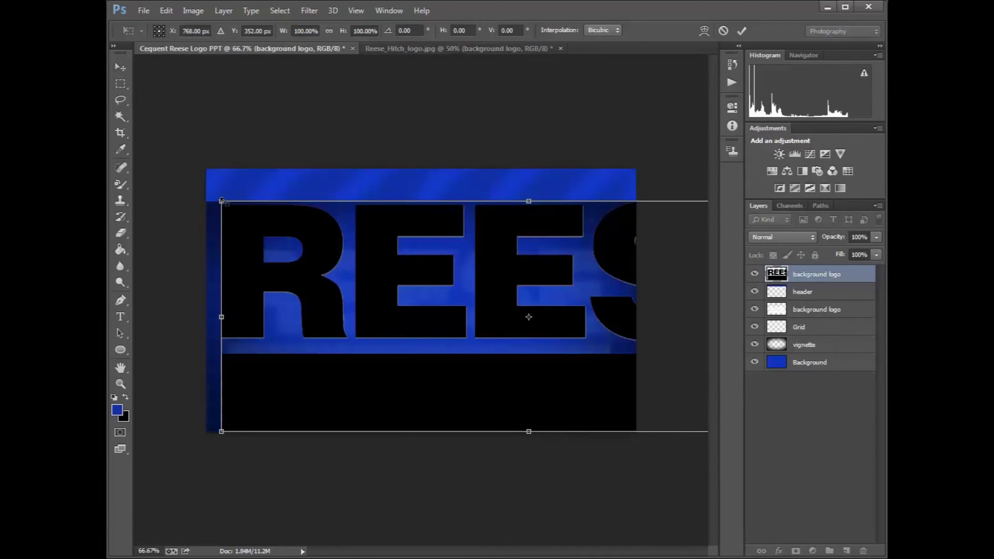
left_click_drag(222, 202, 438, 283)
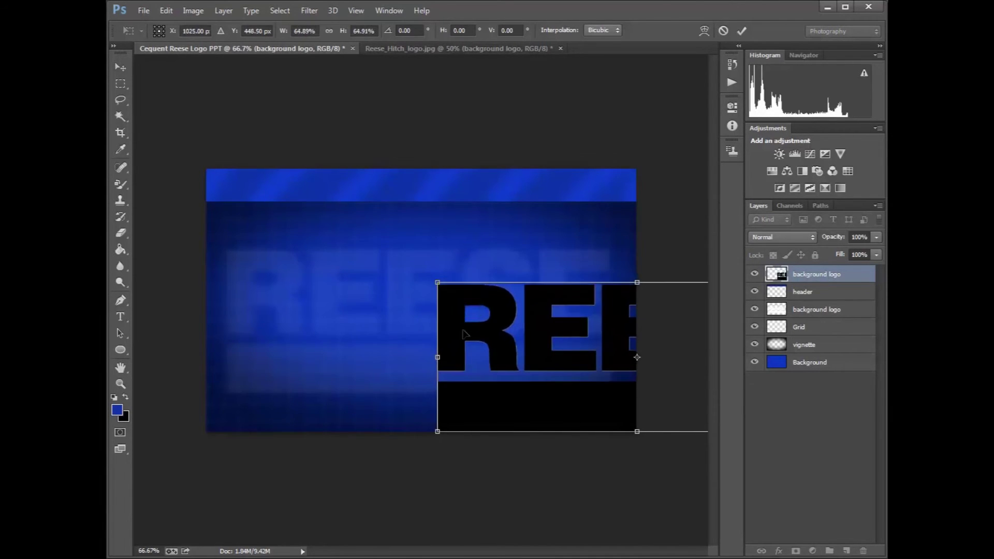
left_click_drag(504, 289, 304, 165)
left_click_drag(239, 160, 449, 288)
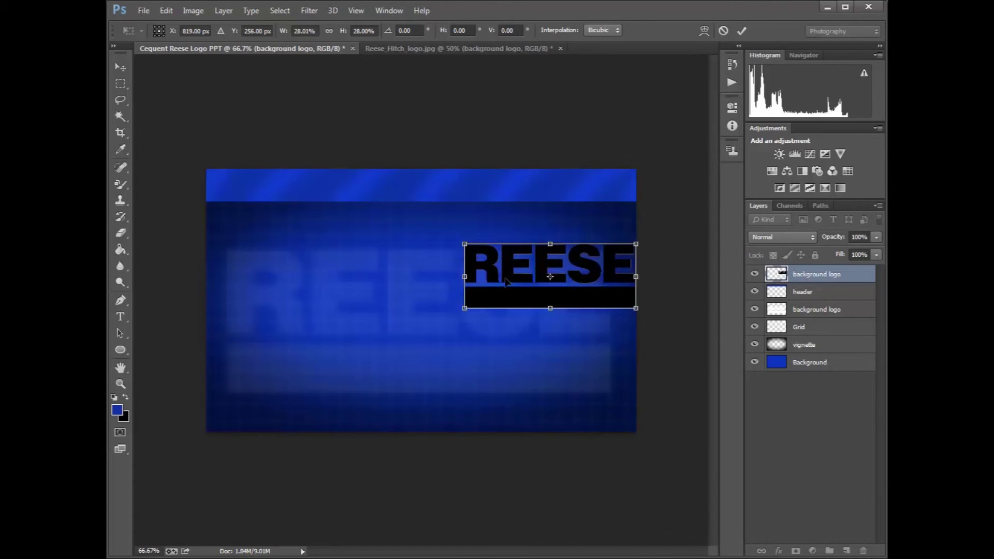
left_click_drag(464, 243, 553, 192)
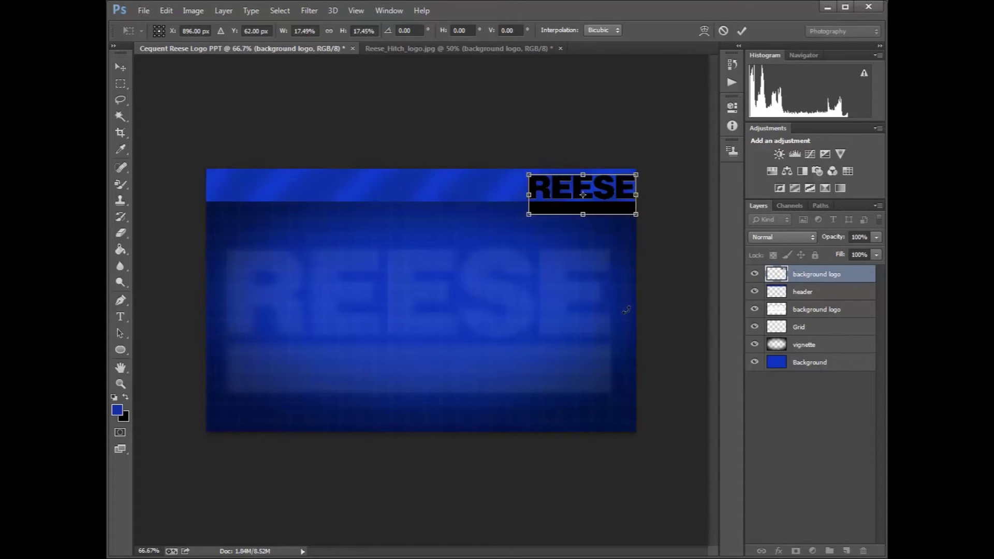
key("Return")
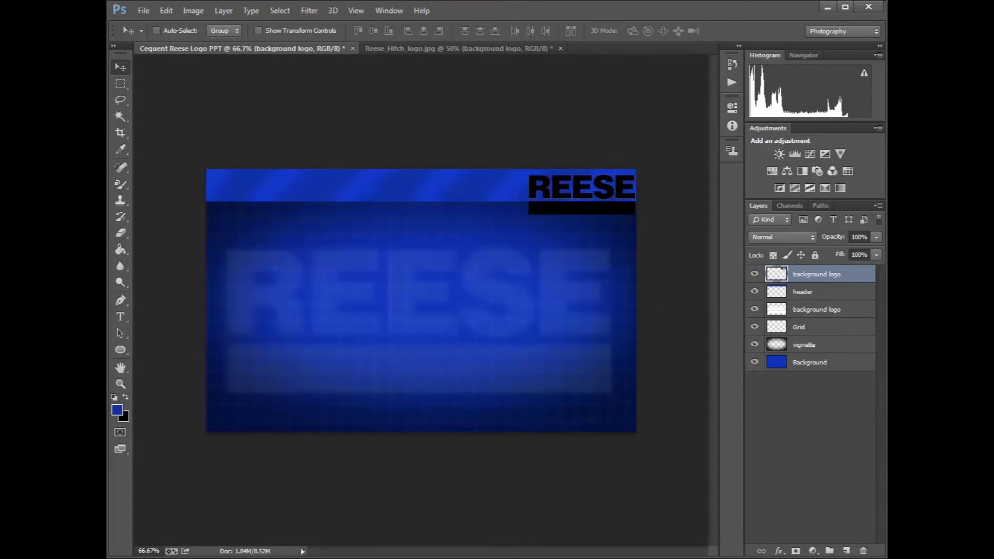
- Add a new layer above the corner logo layer and name it "line"
left_click(847, 551)
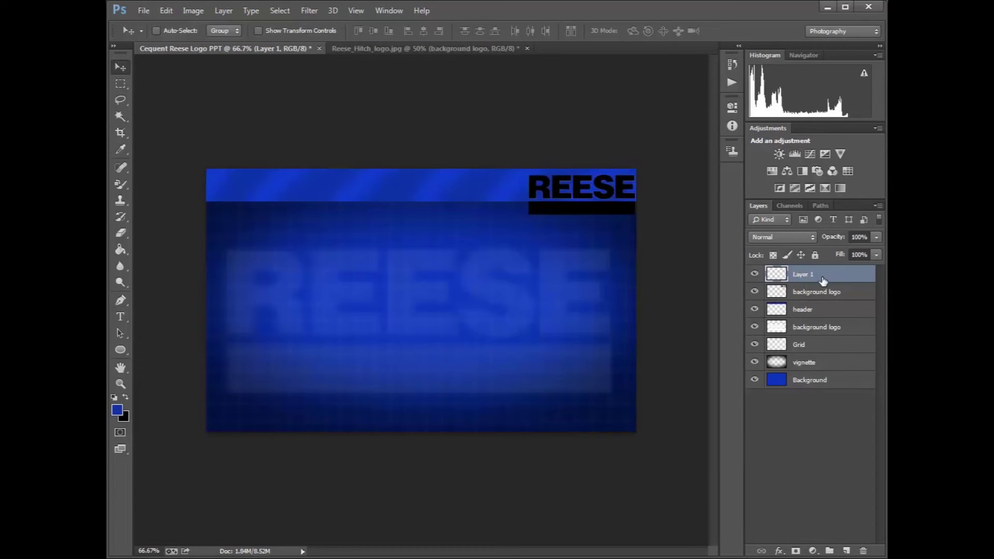
double_click(798, 274)
key("BackSpace")
key("Return")
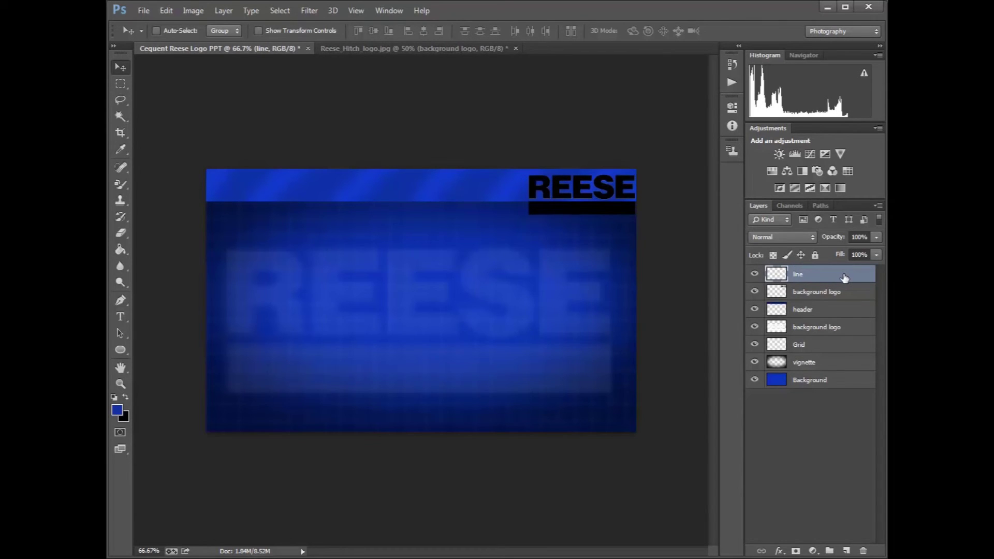
- Create a thin black line across the full canvas width along the header's lower edge from a filled rectangular selection, and deselect
left_click(123, 84)
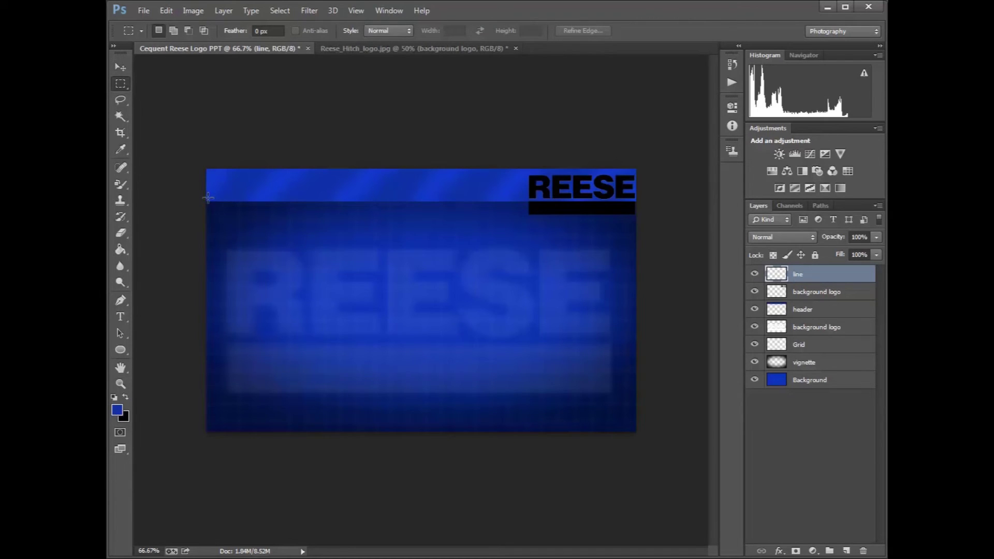
left_click_drag(207, 200, 640, 202)
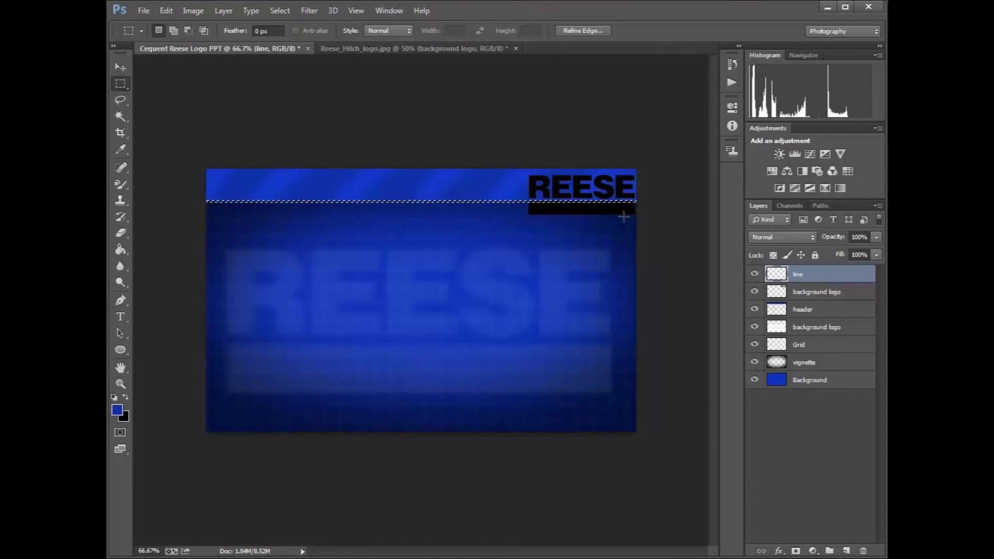
left_click(125, 397)
left_click(117, 409)
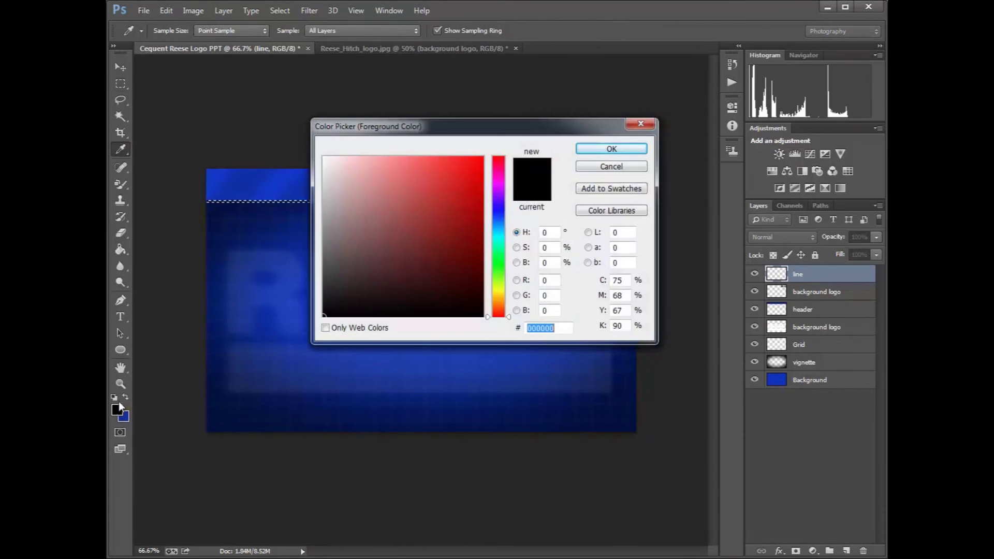
left_click(612, 149)
left_click(121, 250)
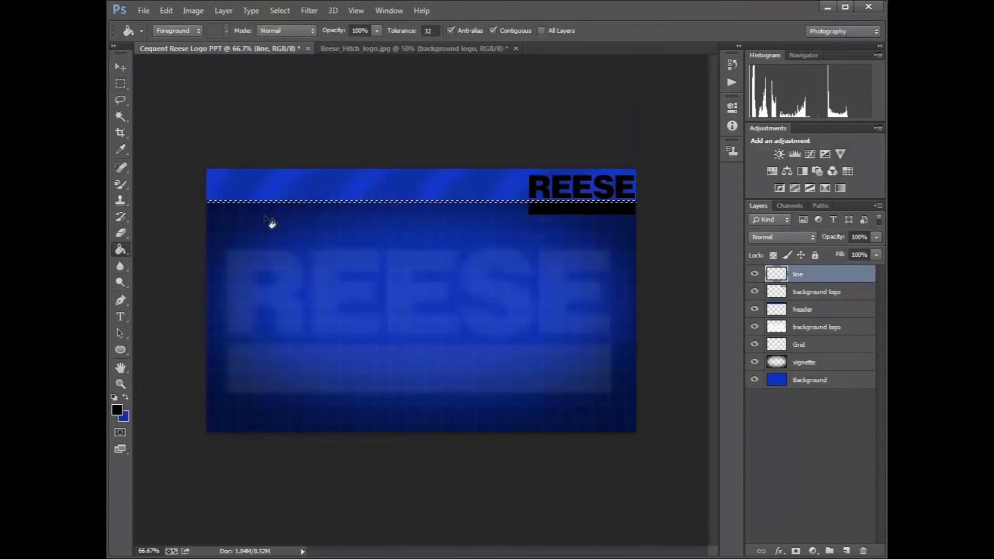
left_click(260, 202)
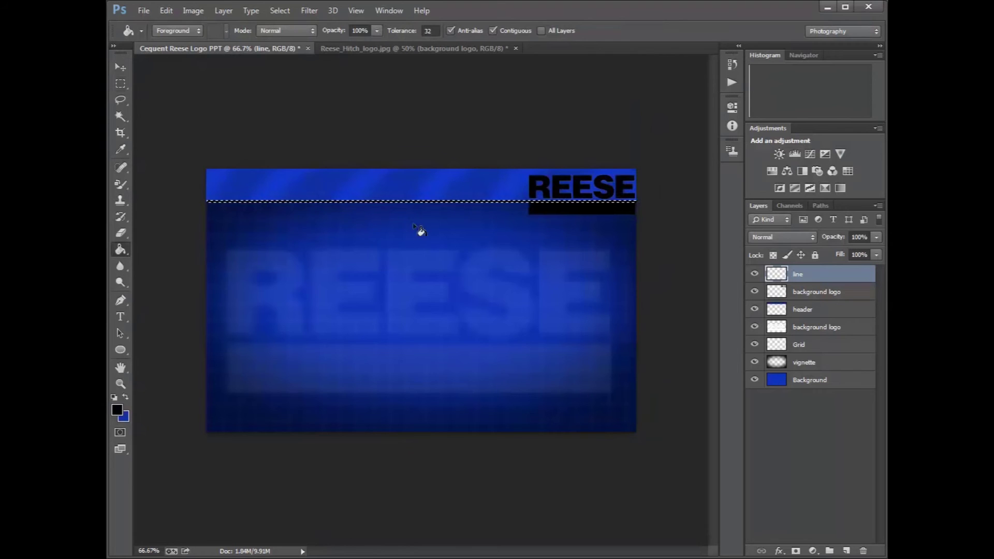
left_click(282, 11)
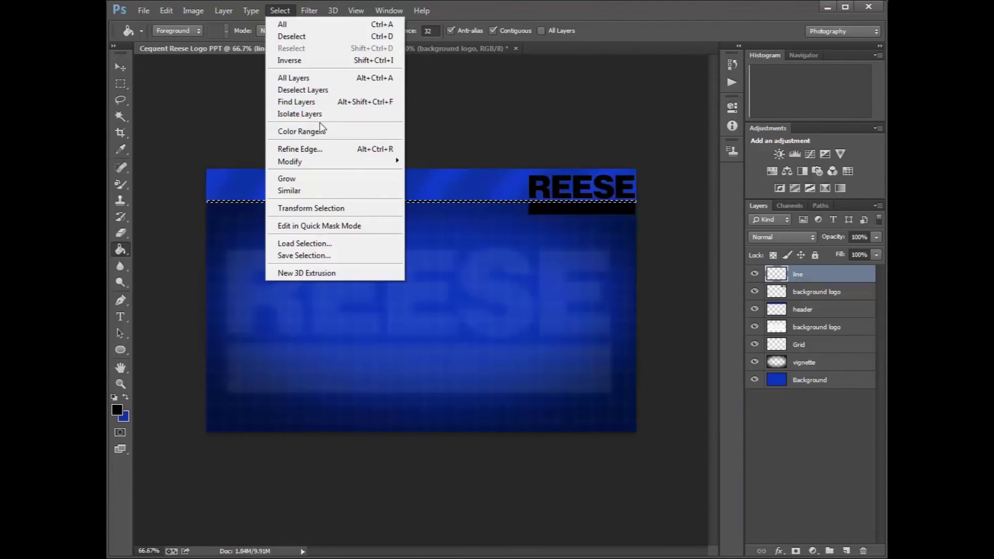
left_click(293, 40)
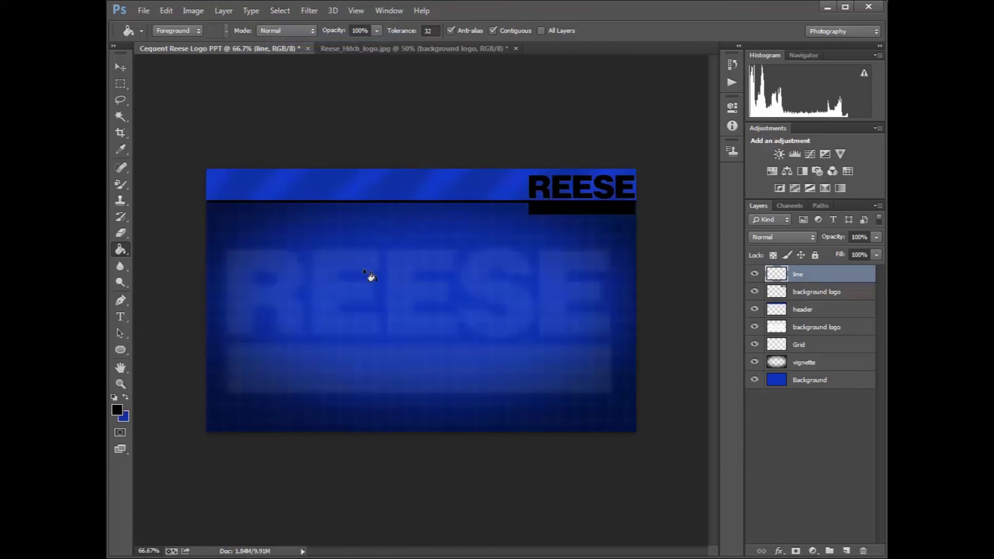
- Rename the corner logo's layer "logo" and give it a Multiply drop shadow with a slightly increased distance
left_click(818, 295)
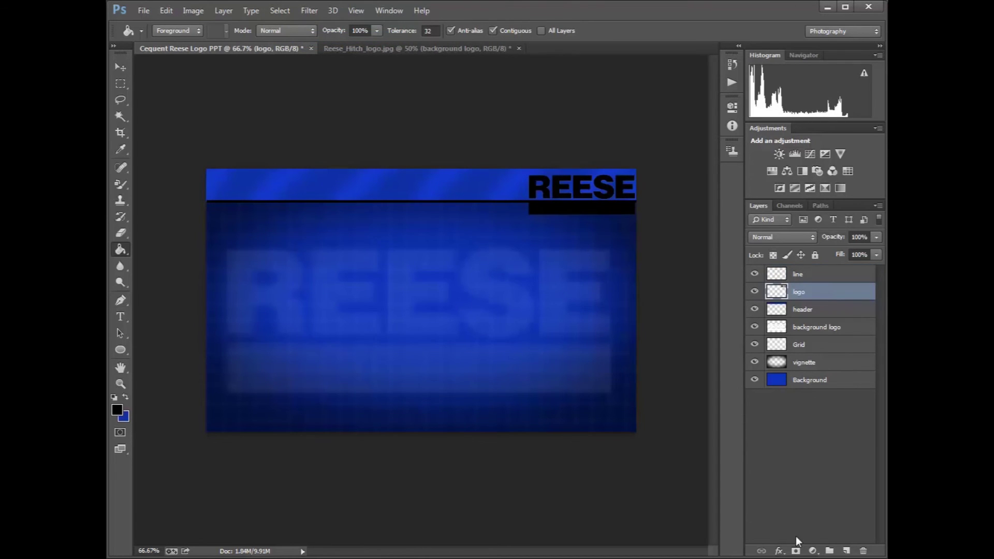
left_click(782, 551)
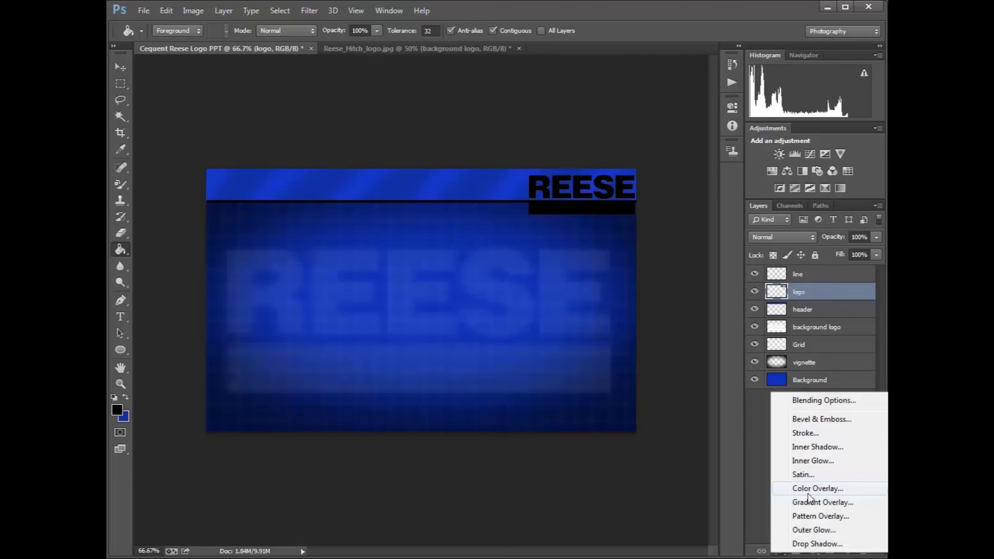
left_click(824, 544)
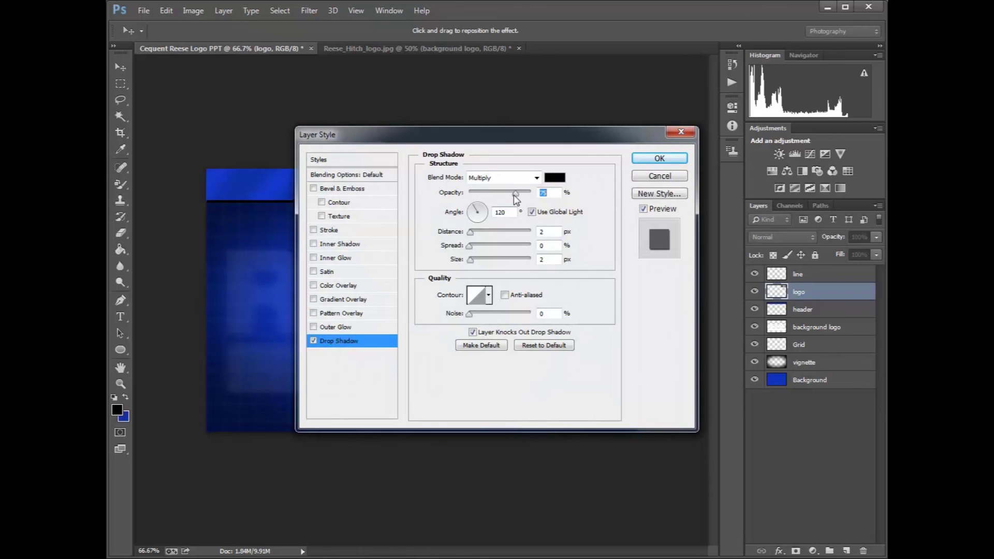
left_click_drag(470, 237, 472, 237)
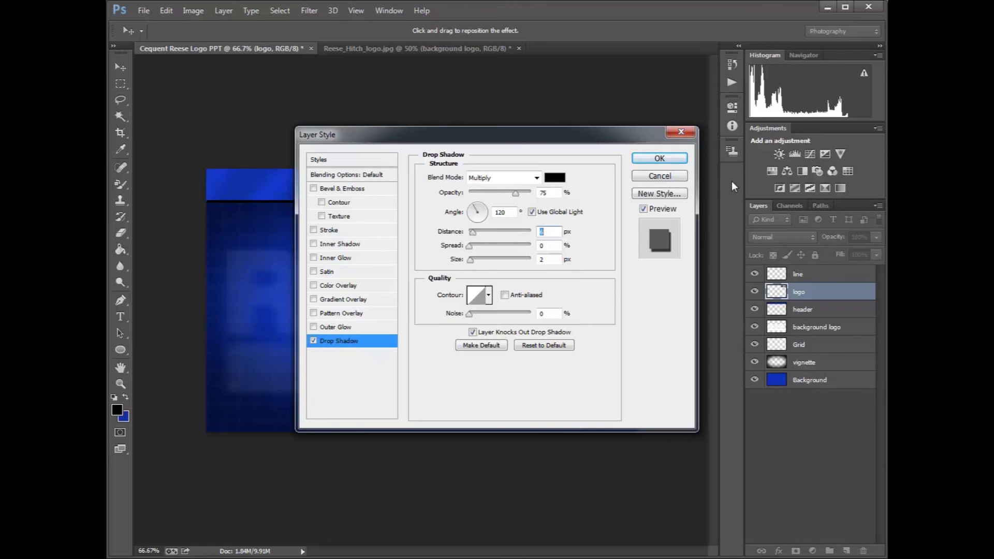
left_click(659, 159)
key("g")
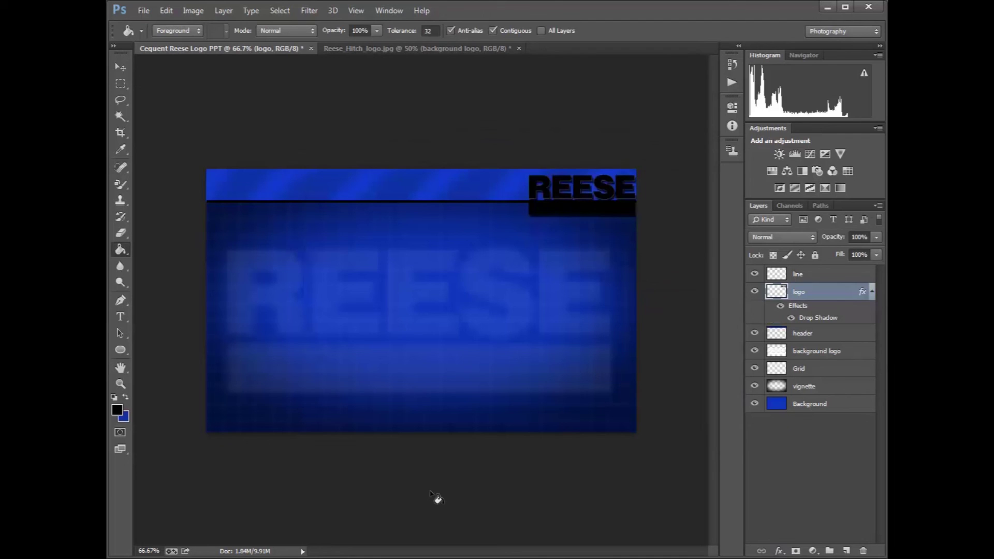